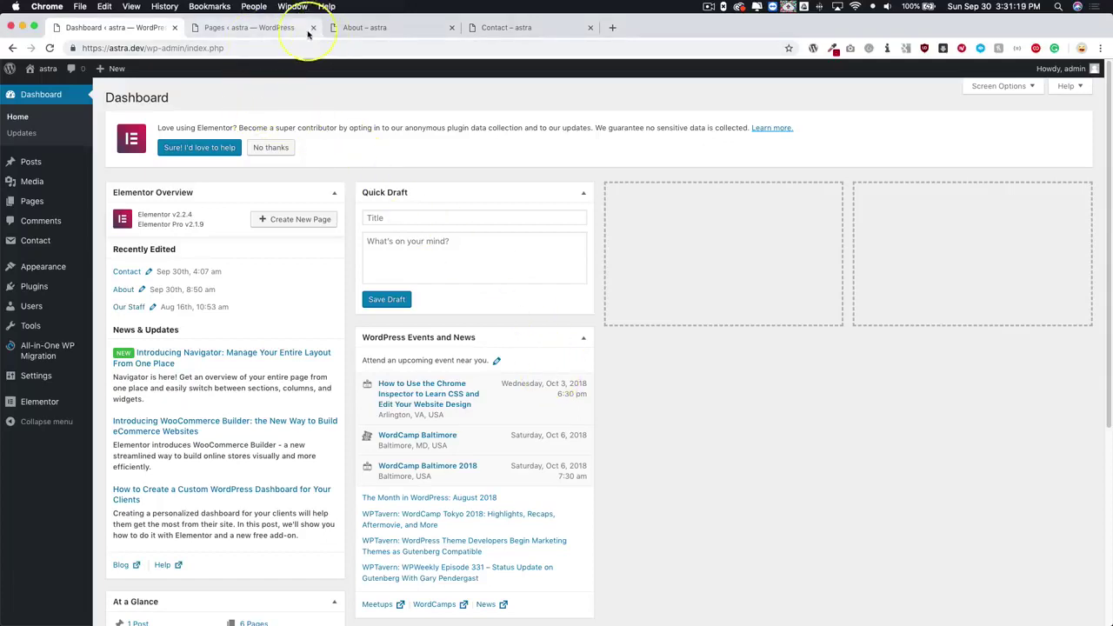
Step: Compare the current header on the live home, About and Contact pages, ending on Contact
{"action": "left_click", "coordinate": [279, 27]}
{"action": "left_click", "coordinate": [49, 68]}
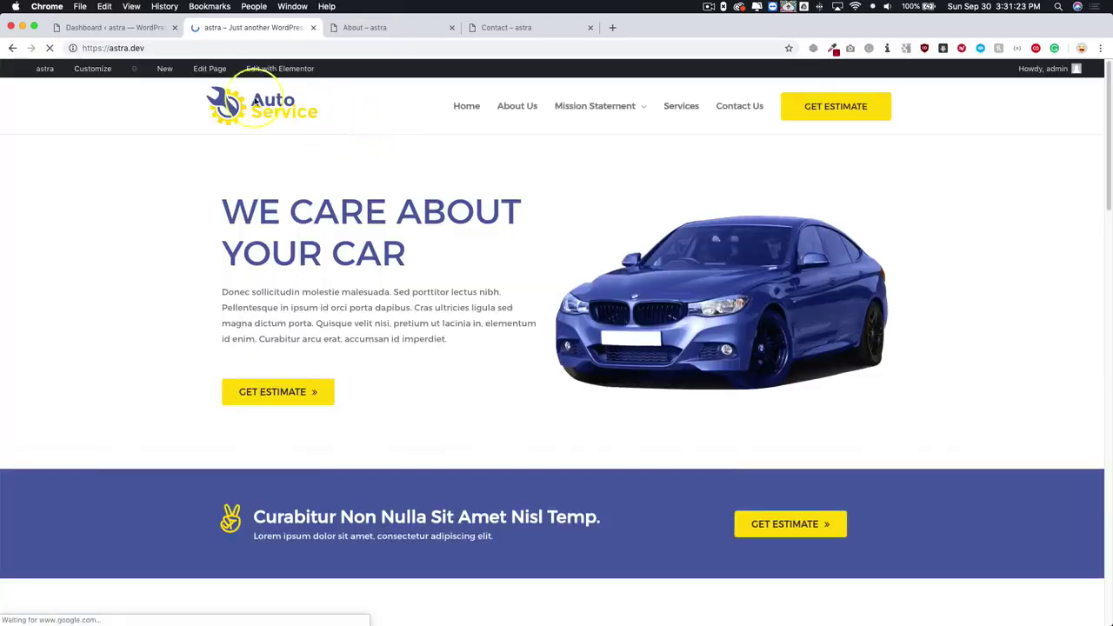
{"action": "left_click", "coordinate": [408, 27]}
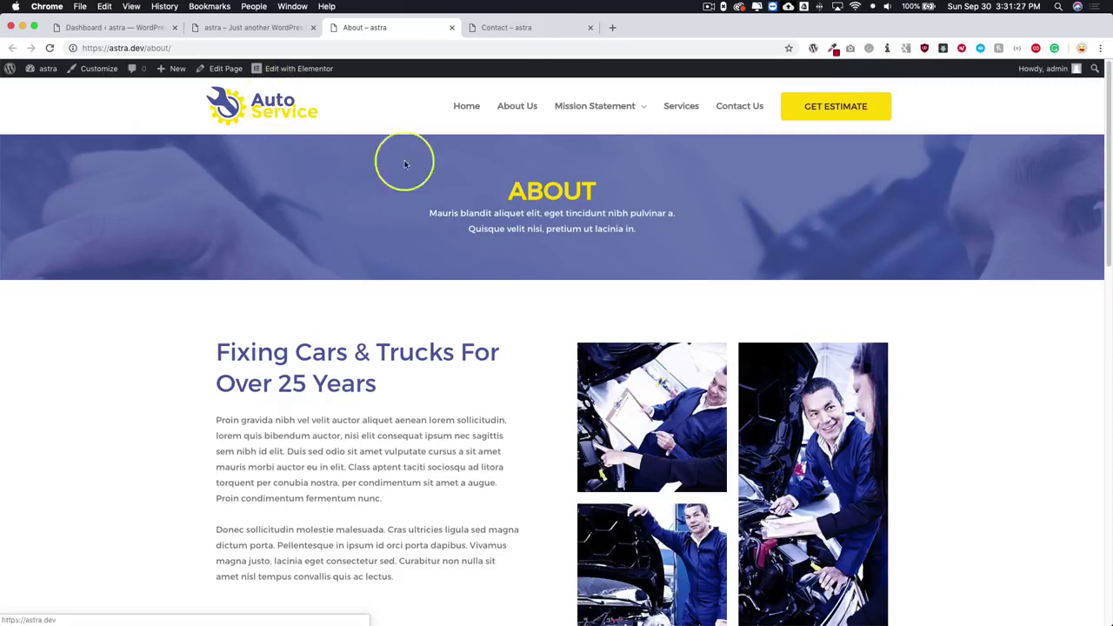
{"action": "left_click", "coordinate": [536, 30]}
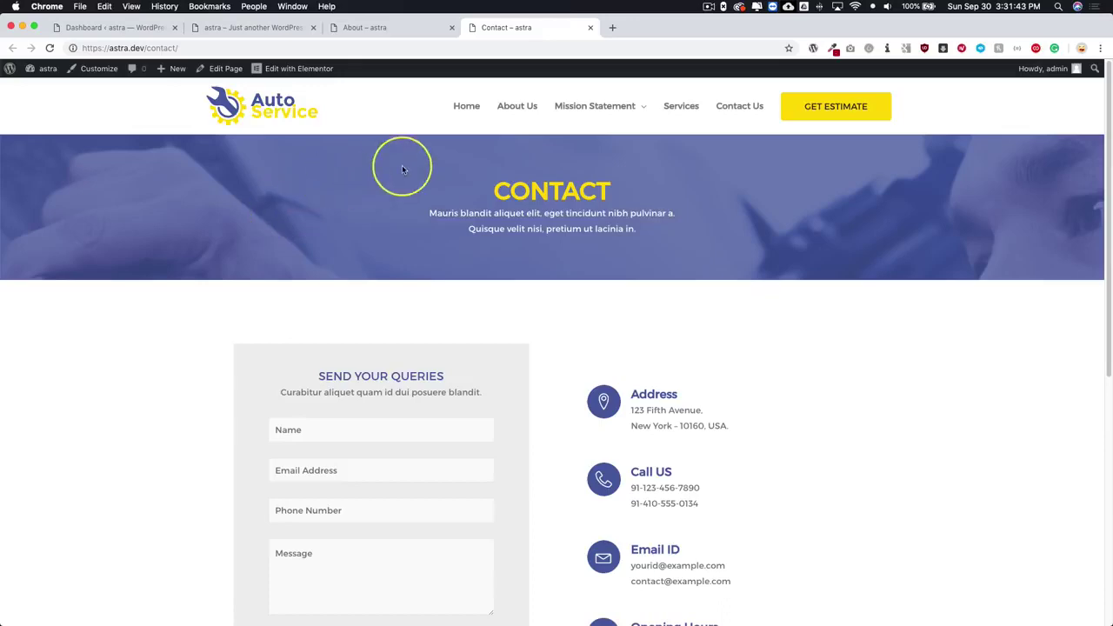
{"action": "left_click", "coordinate": [247, 27]}
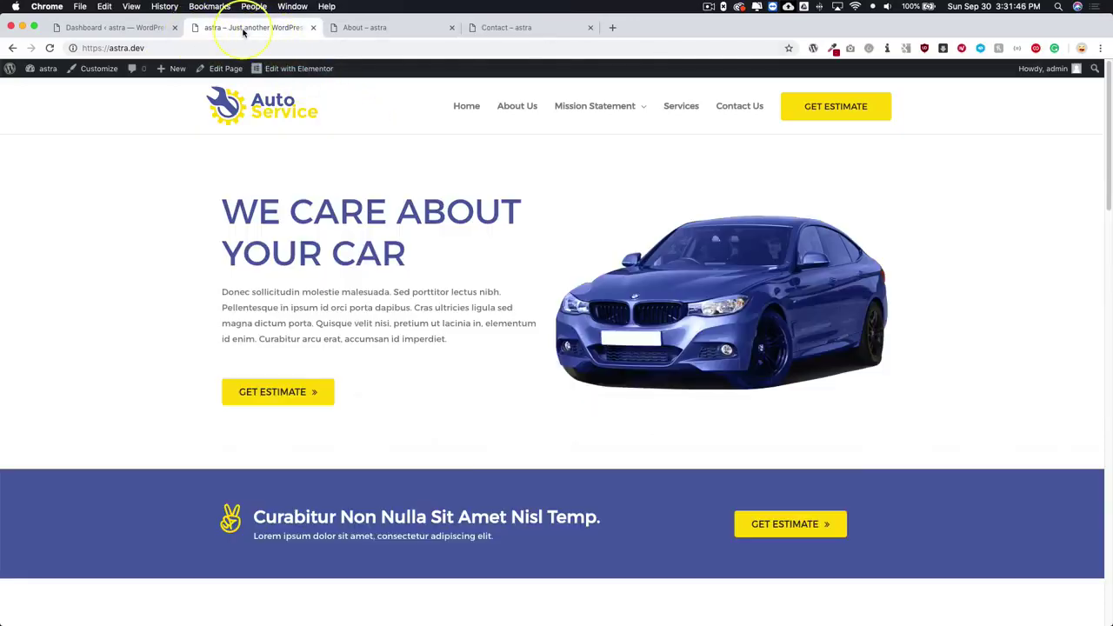
{"action": "left_click", "coordinate": [376, 29]}
{"action": "left_click", "coordinate": [502, 27]}
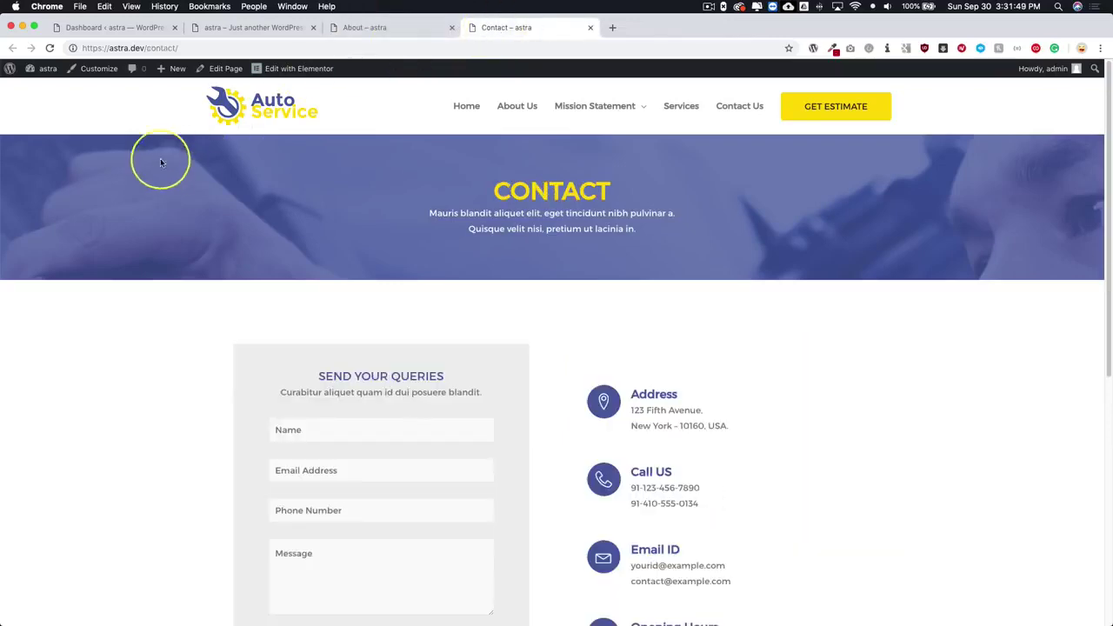
Step: Create a new Elementor header template named 'Global Header' from My Templates
{"action": "left_click", "coordinate": [120, 29]}
{"action": "mouse_move", "coordinate": [39, 401]}
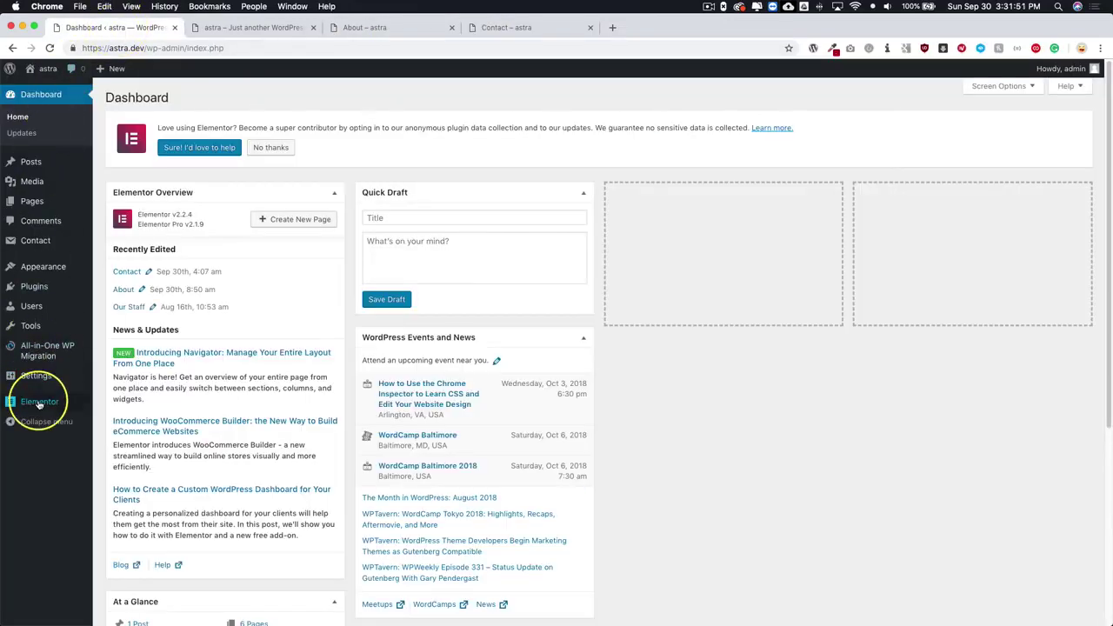
{"action": "left_click", "coordinate": [119, 405]}
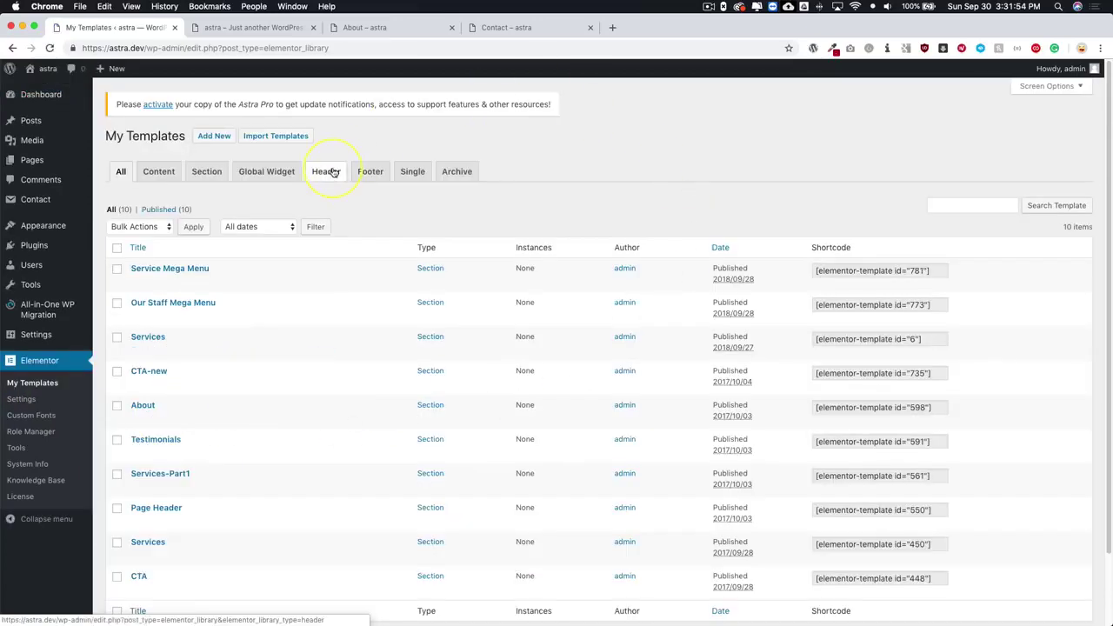
{"action": "left_click", "coordinate": [332, 172]}
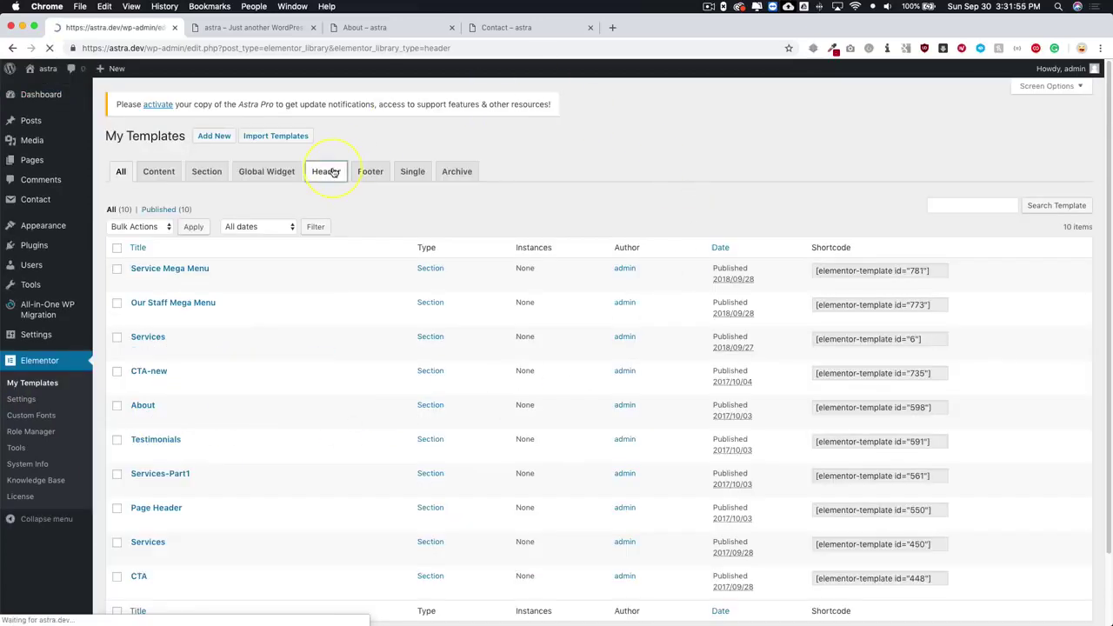
{"action": "left_click", "coordinate": [596, 405]}
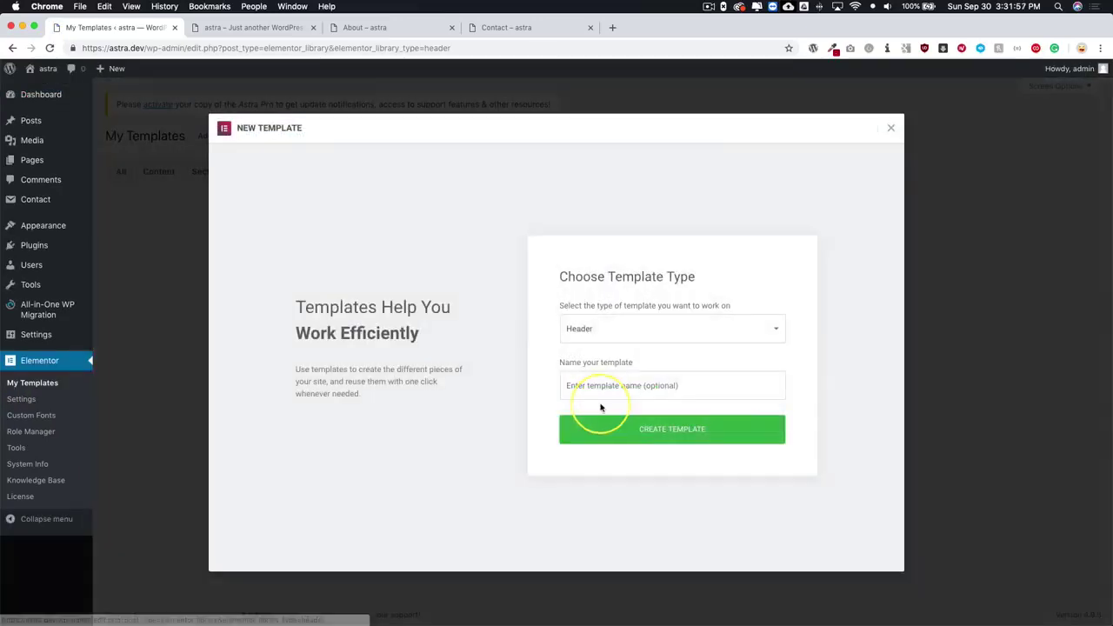
{"action": "left_click", "coordinate": [611, 384]}
{"action": "type", "text": "Gl"}
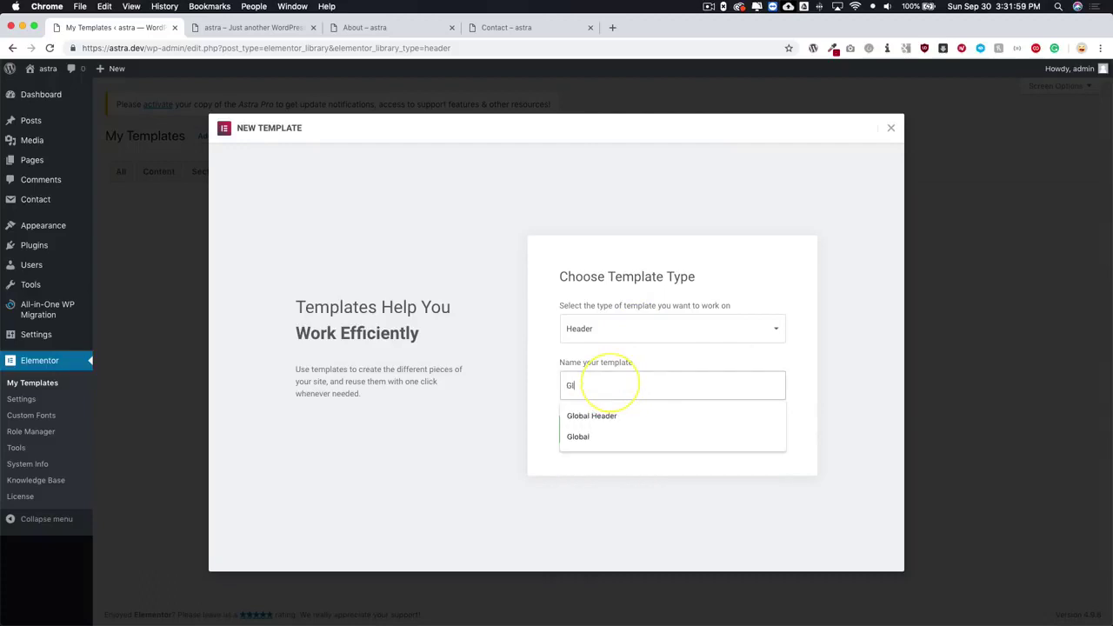
{"action": "type", "text": " Her"}
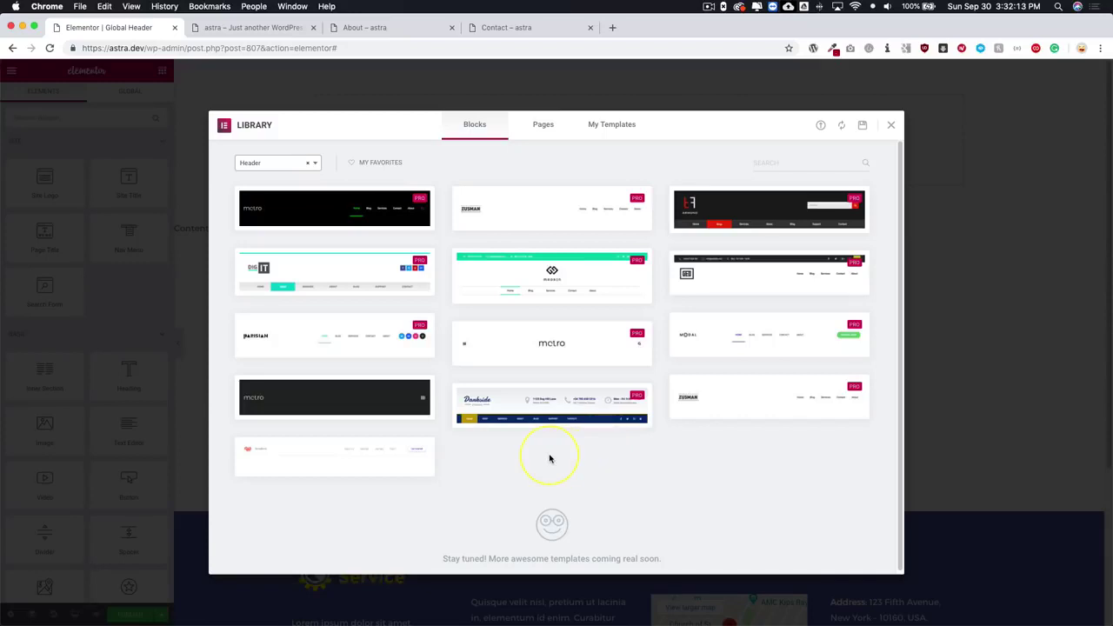
{"action": "mouse_move", "coordinate": [551, 207]}
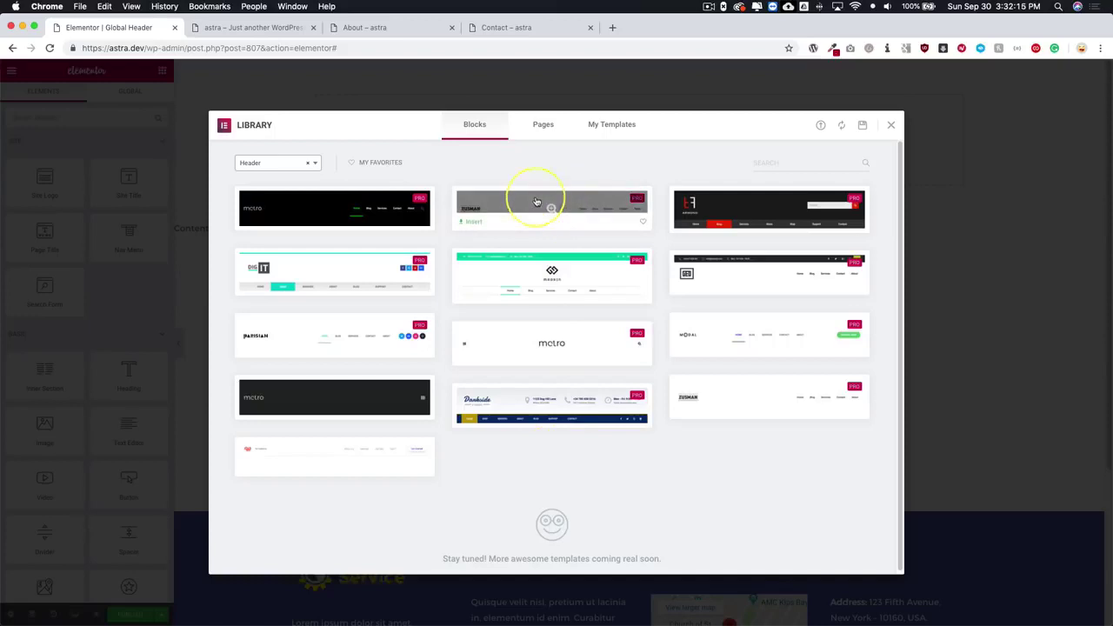
Step: Insert the Zusman header block and delete its Site Logo widget
{"action": "left_click", "coordinate": [468, 223]}
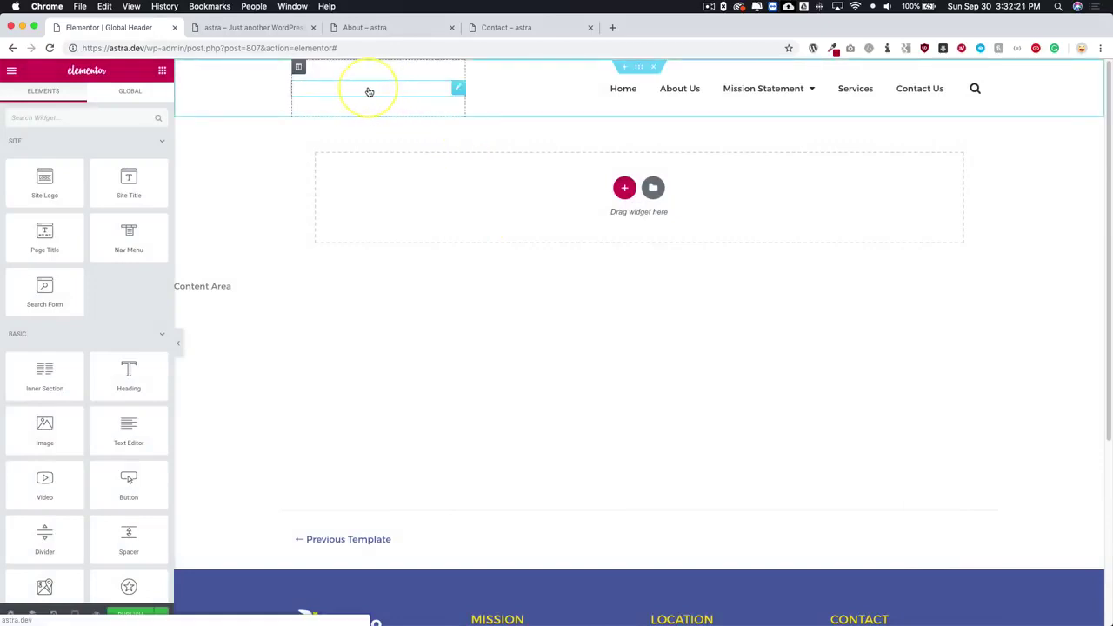
{"action": "left_click", "coordinate": [374, 92]}
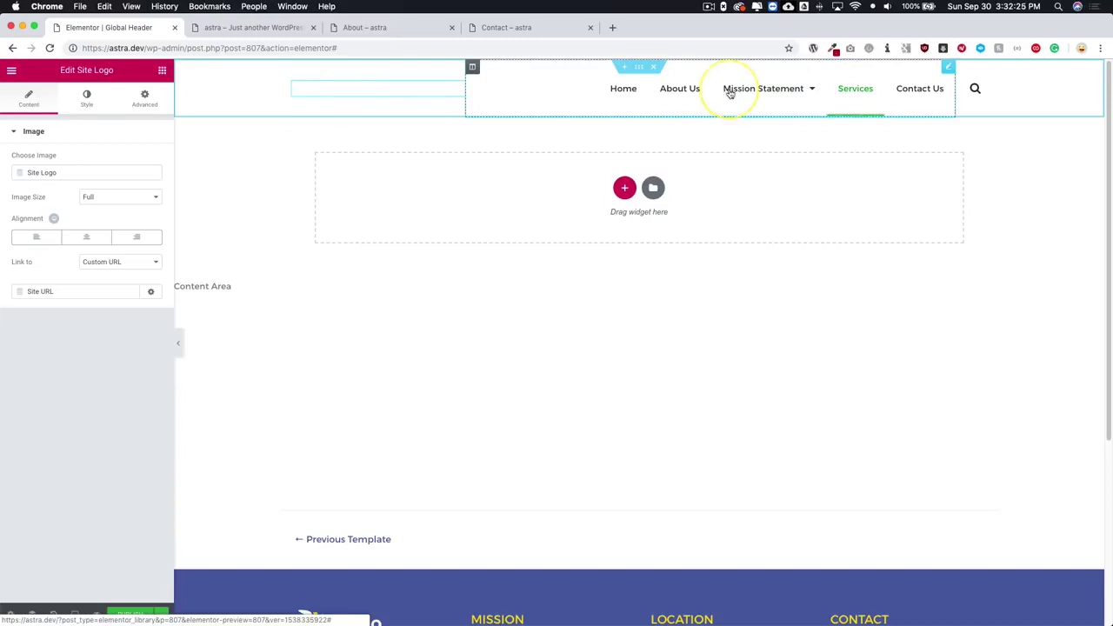
{"action": "right_click", "coordinate": [367, 89]}
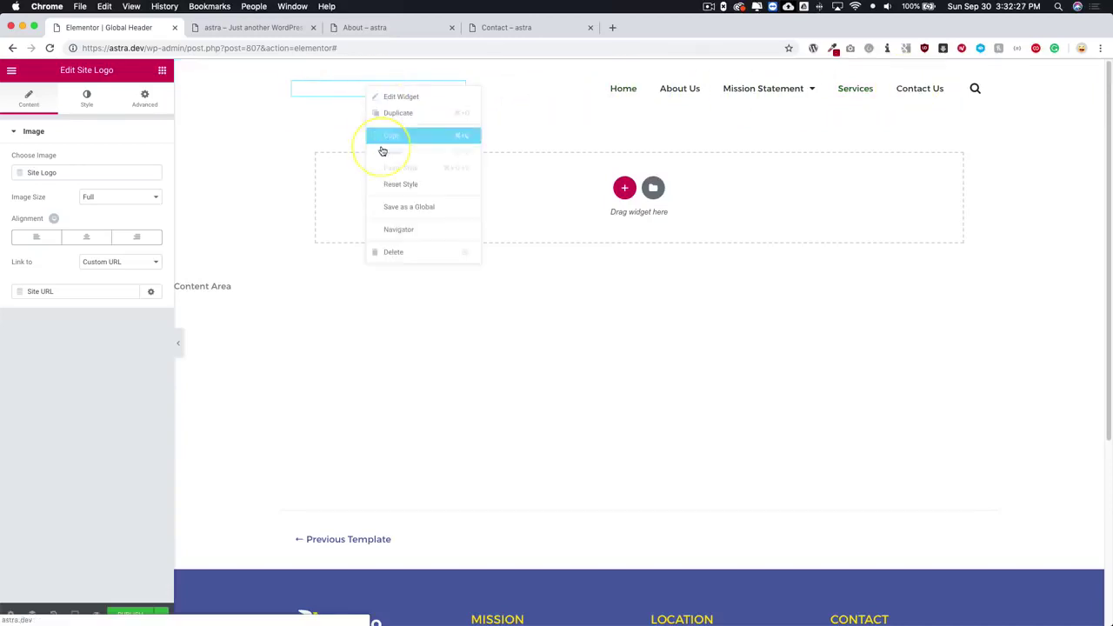
{"action": "left_click", "coordinate": [402, 249]}
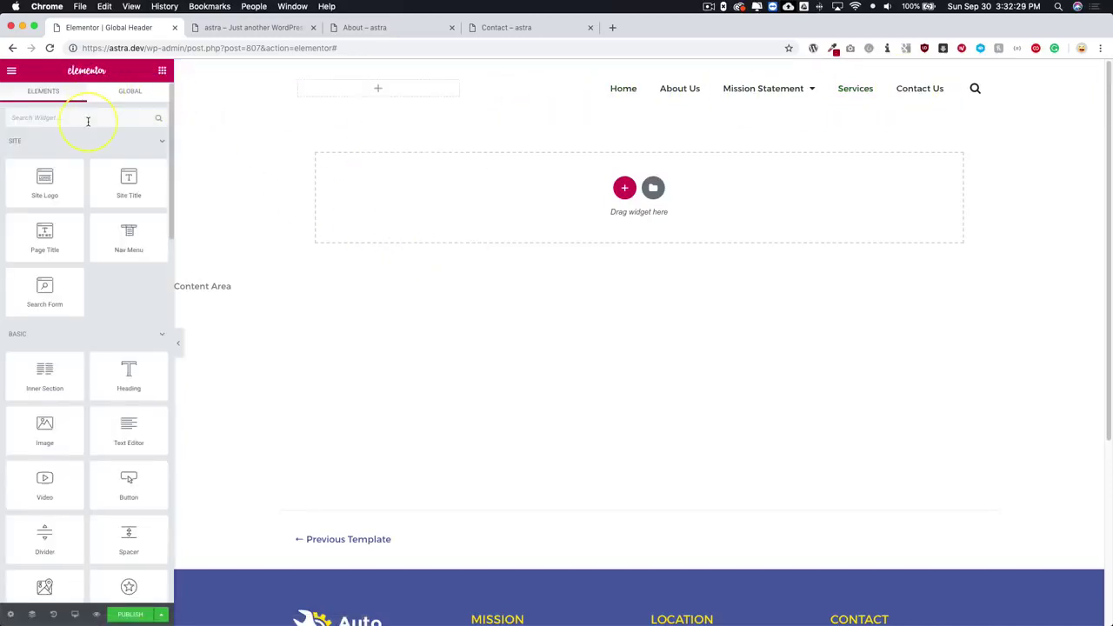
Step: Put a Featured Image widget in the empty logo column, then go to the About page
{"action": "type", "text": "featured"}
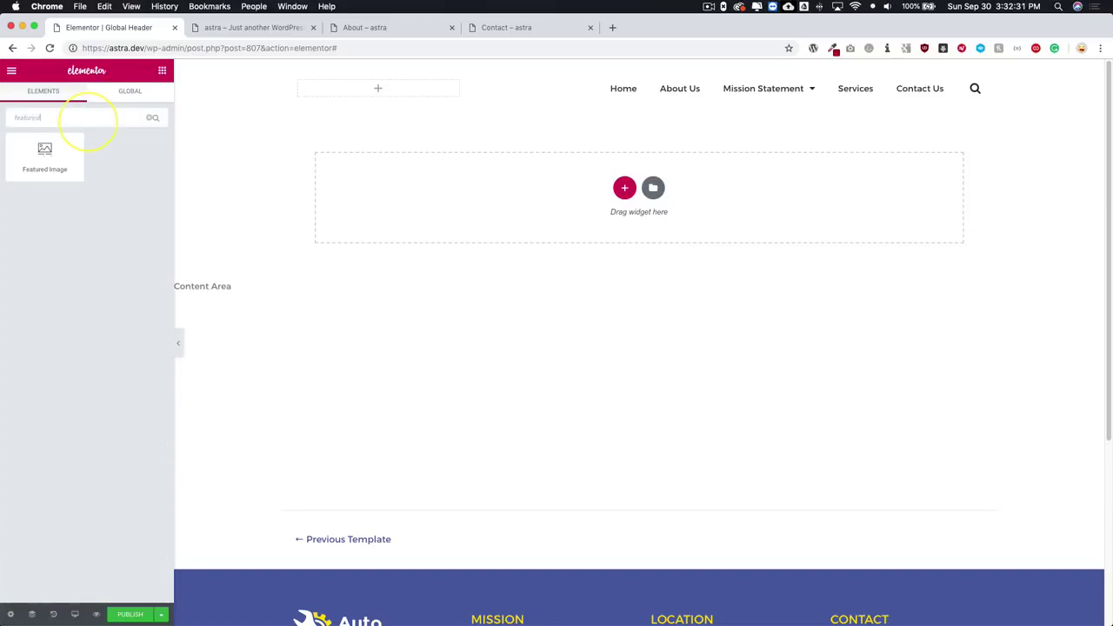
{"action": "left_click_drag", "start_coordinate": [44, 152], "coordinate": [367, 87]}
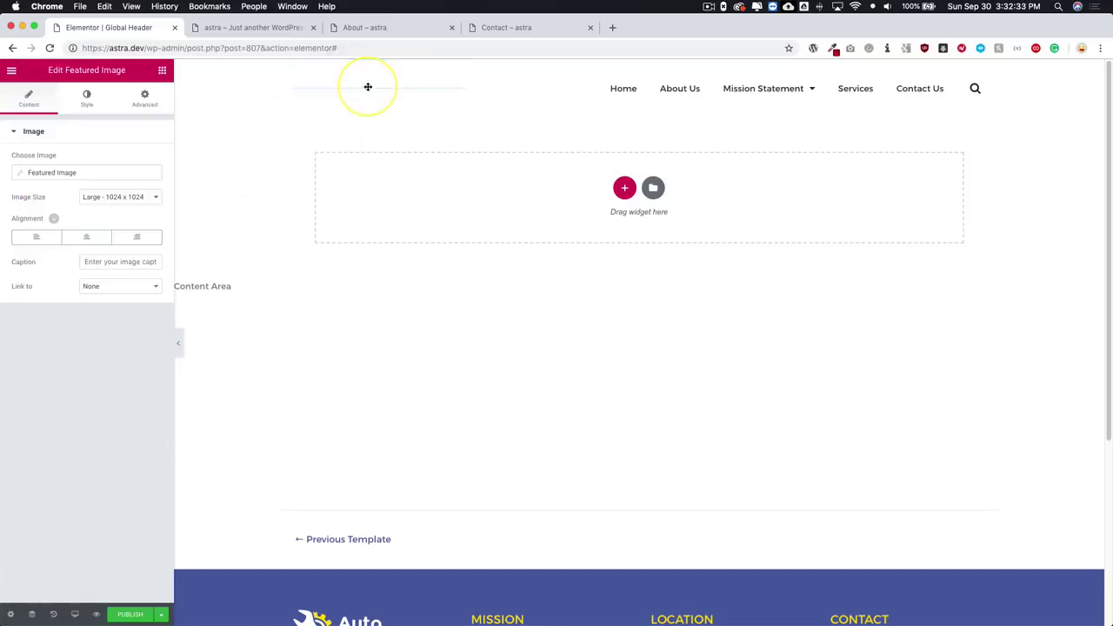
{"action": "mouse_move", "coordinate": [377, 89]}
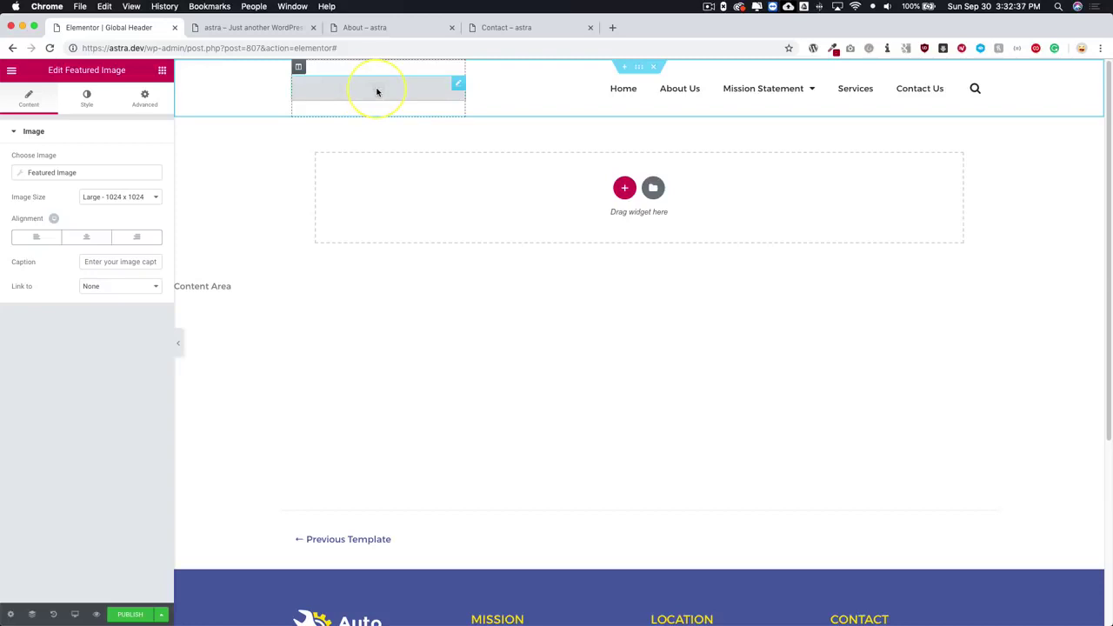
{"action": "left_click", "coordinate": [360, 27]}
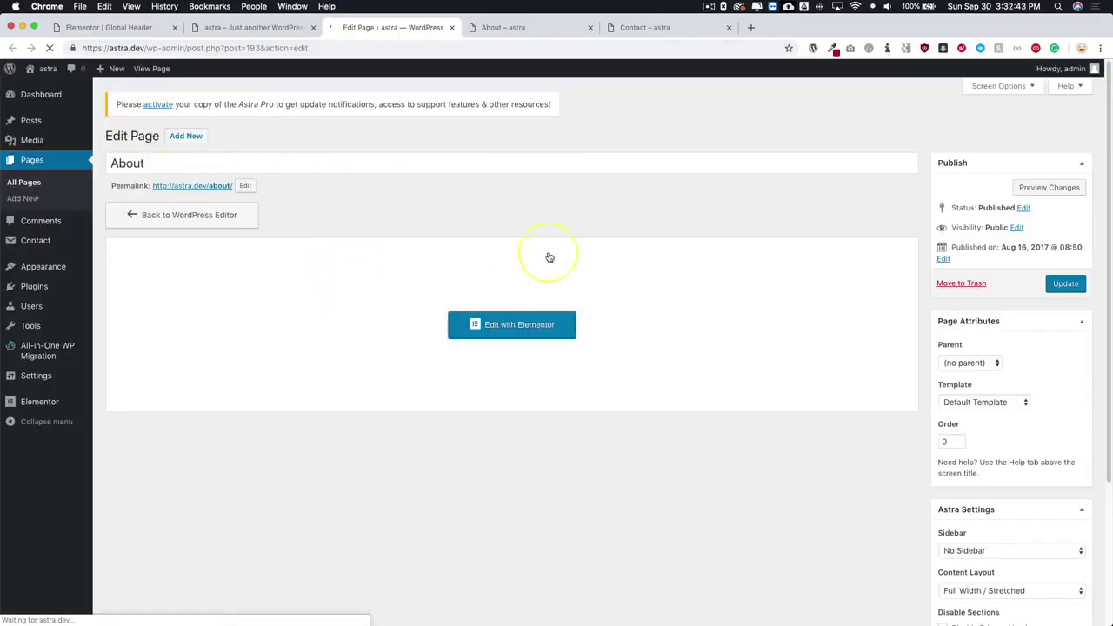
Step: Confirm About has no featured image set, then return to the Global Header editor
{"action": "scroll", "coordinate": [626, 287], "scroll_direction": "down", "scroll_amount": 5}
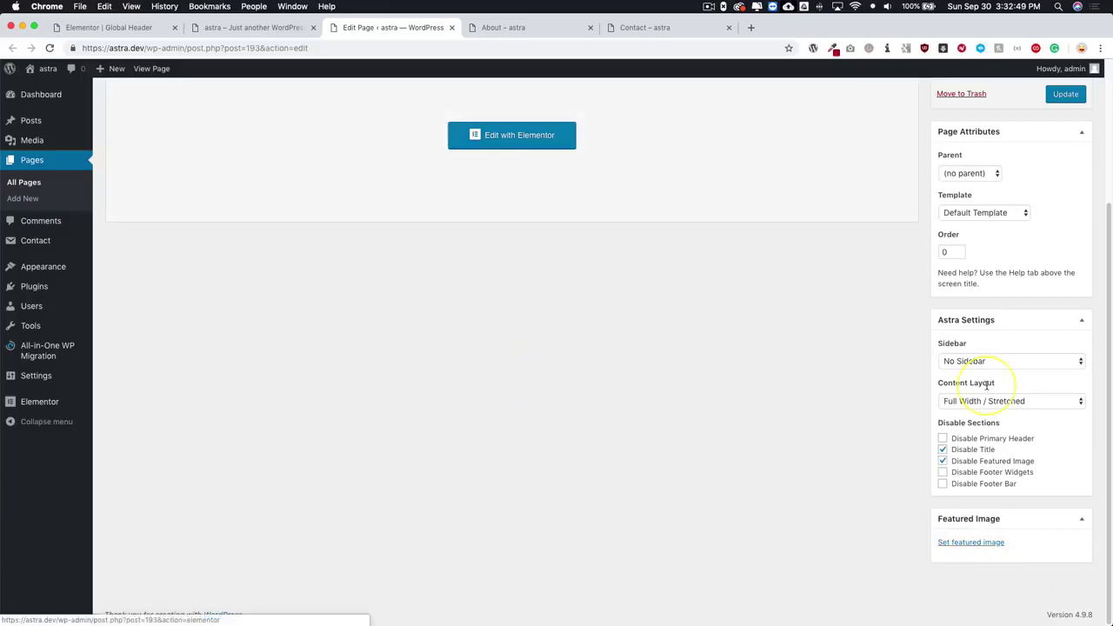
{"action": "left_click", "coordinate": [139, 27]}
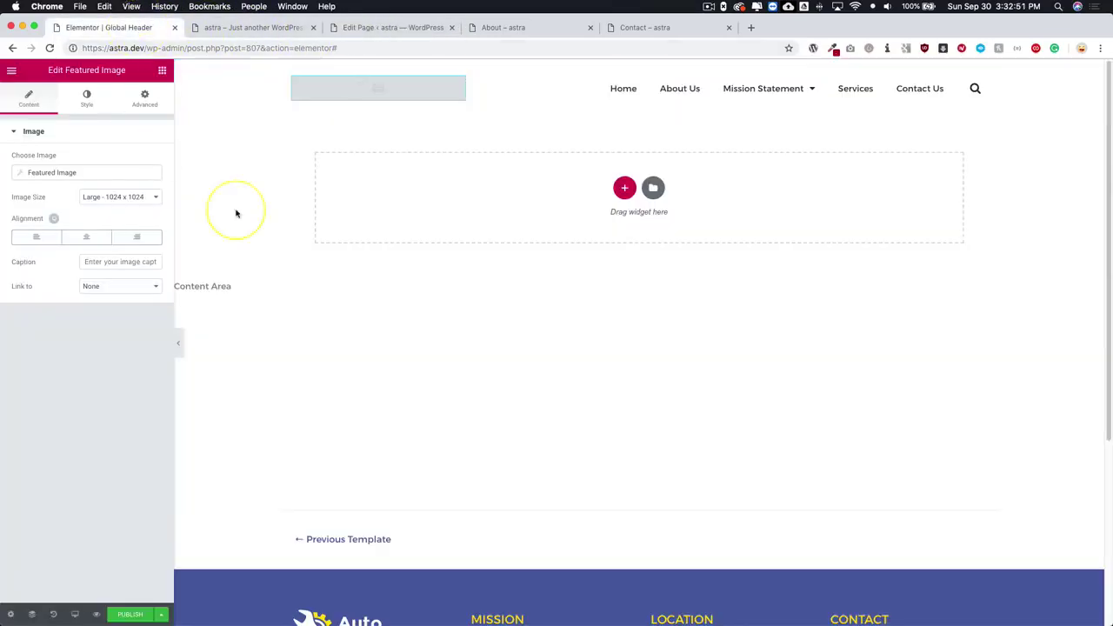
Step: Set the Featured Image tag's fallback to the Auto Service logo
{"action": "left_click", "coordinate": [45, 174]}
{"action": "left_click", "coordinate": [62, 173]}
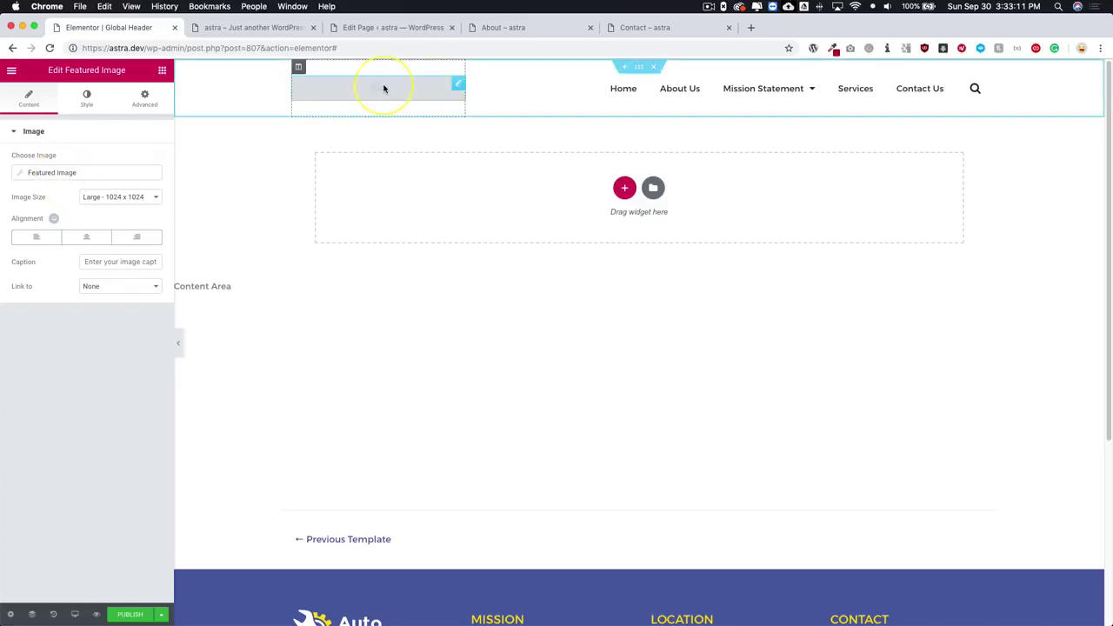
{"action": "left_click", "coordinate": [64, 174]}
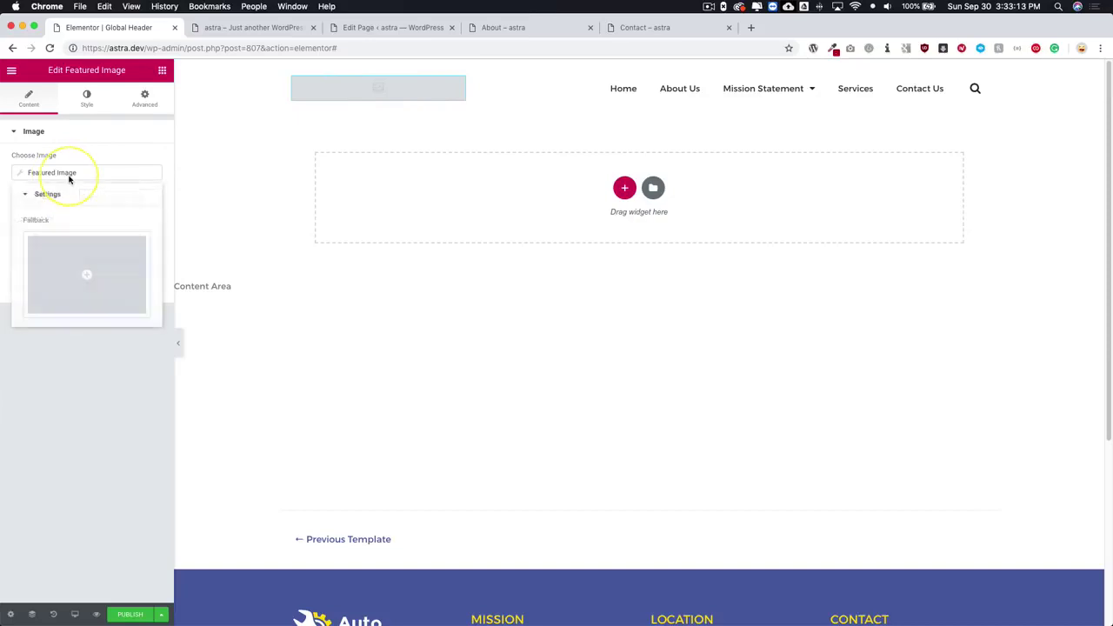
{"action": "left_click", "coordinate": [87, 273]}
{"action": "left_click", "coordinate": [685, 466]}
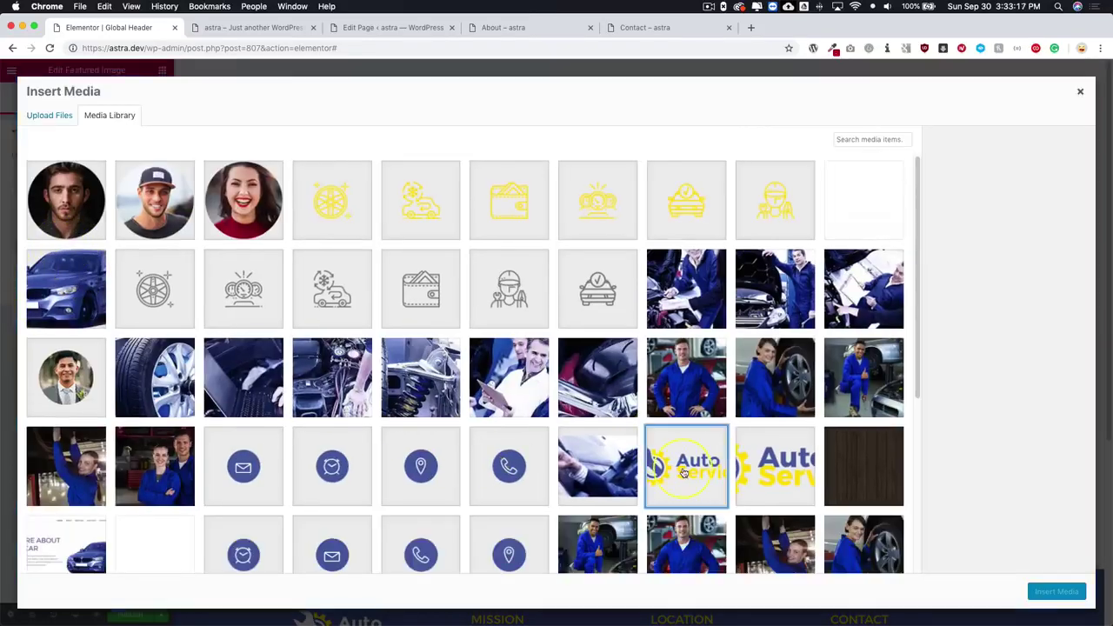
{"action": "left_click", "coordinate": [1057, 592]}
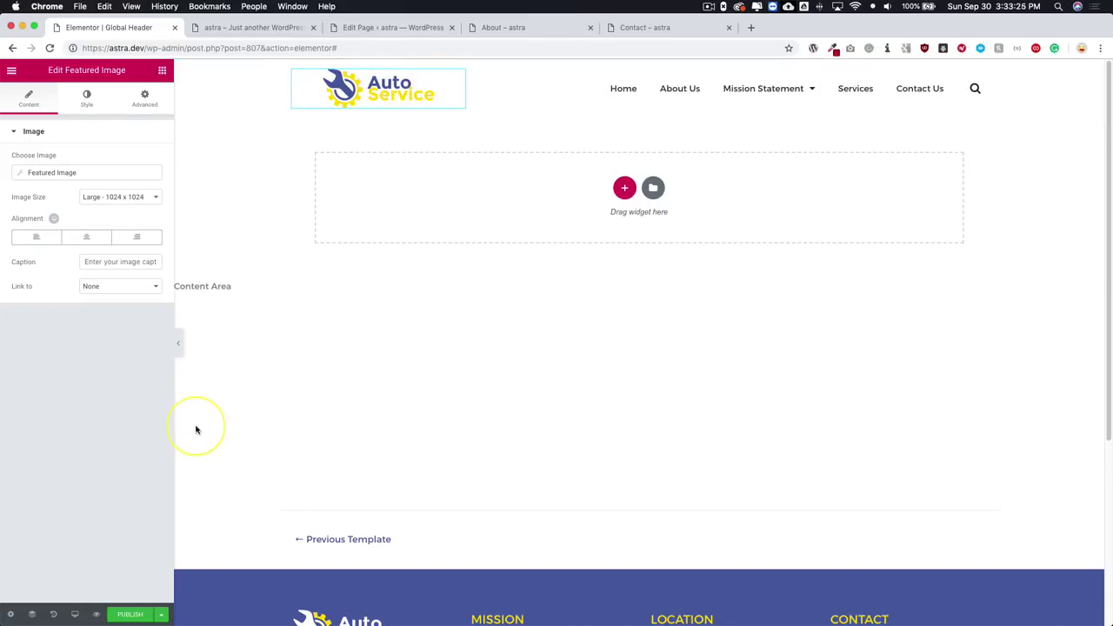
Step: Publish the Global Header with the Include > Entire Site condition
{"action": "left_click", "coordinate": [127, 614]}
{"action": "left_click", "coordinate": [542, 377]}
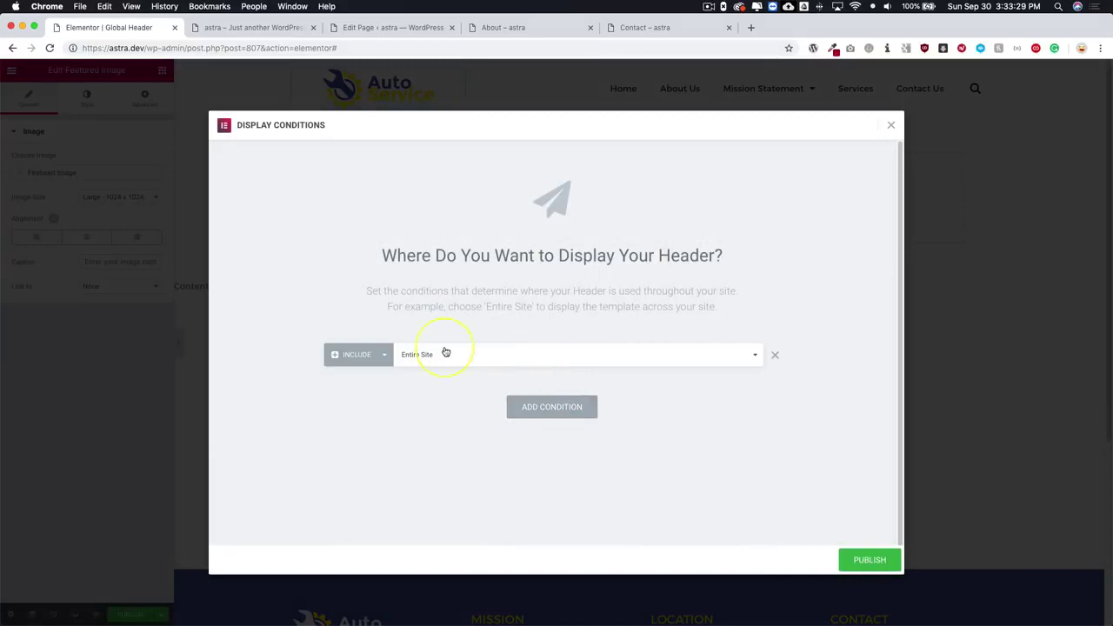
{"action": "left_click", "coordinate": [868, 560]}
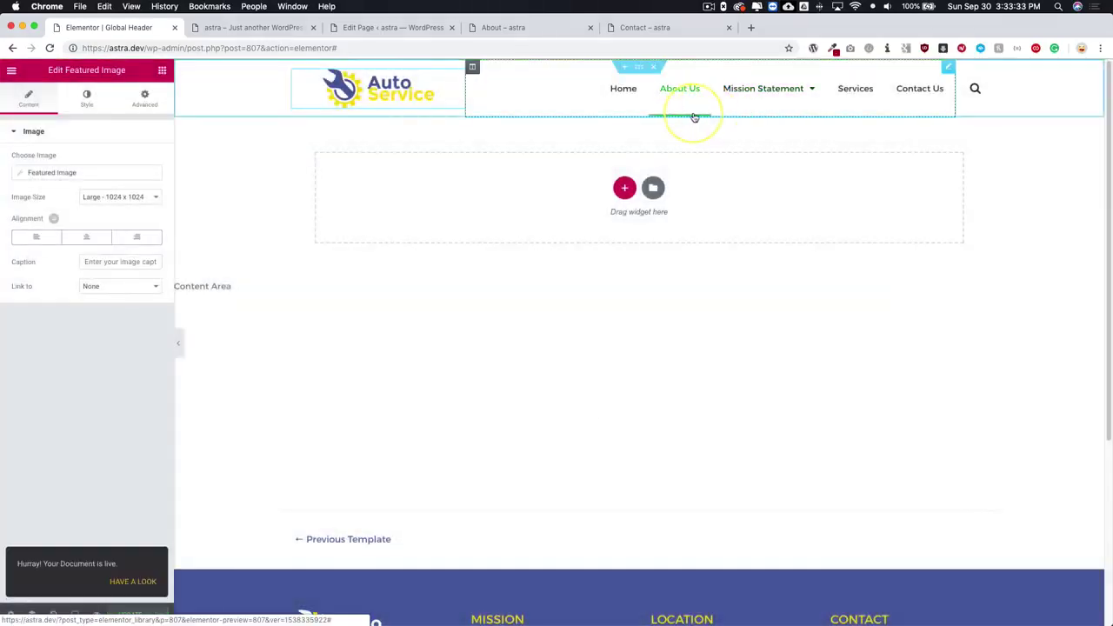
Step: Reload the homepage to see the new Global Header, then go to About's edit screen
{"action": "left_click", "coordinate": [278, 27]}
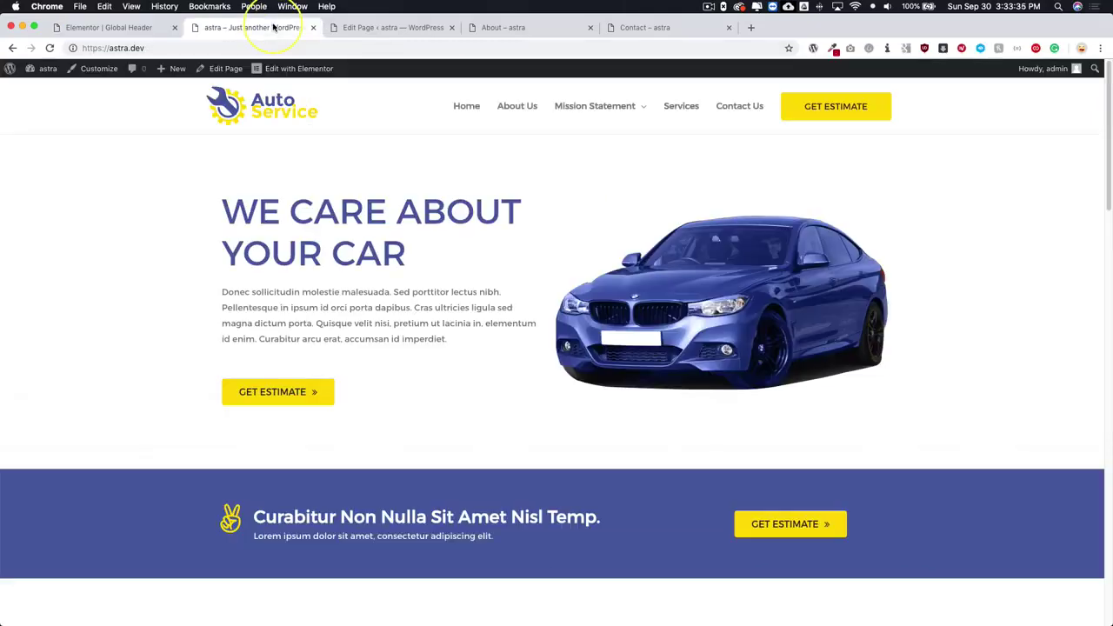
{"action": "left_click", "coordinate": [49, 48]}
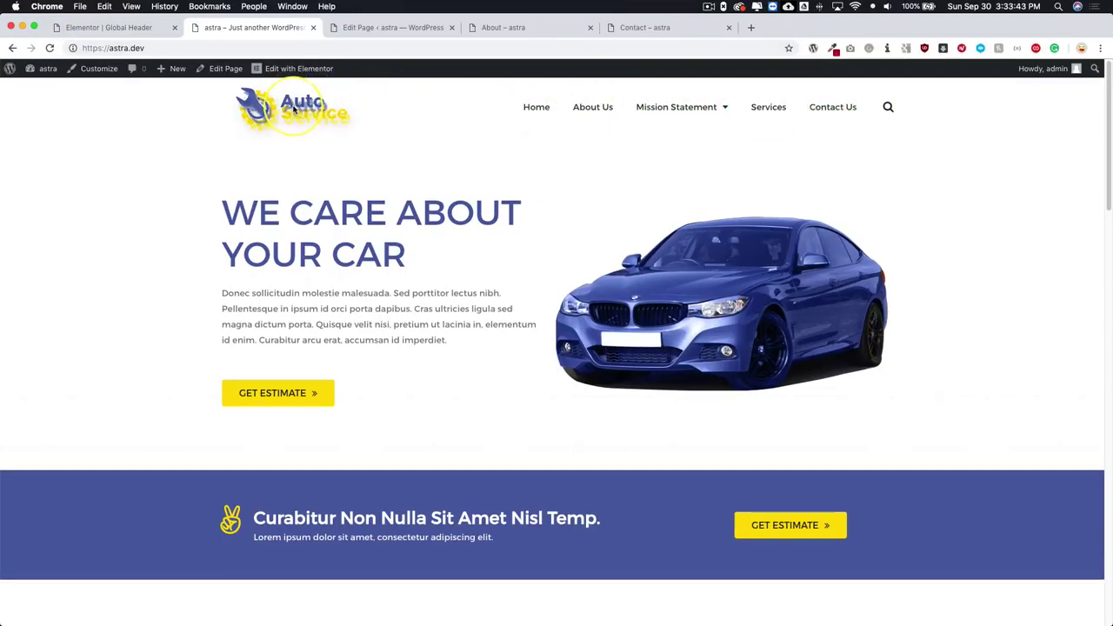
{"action": "left_click", "coordinate": [393, 28]}
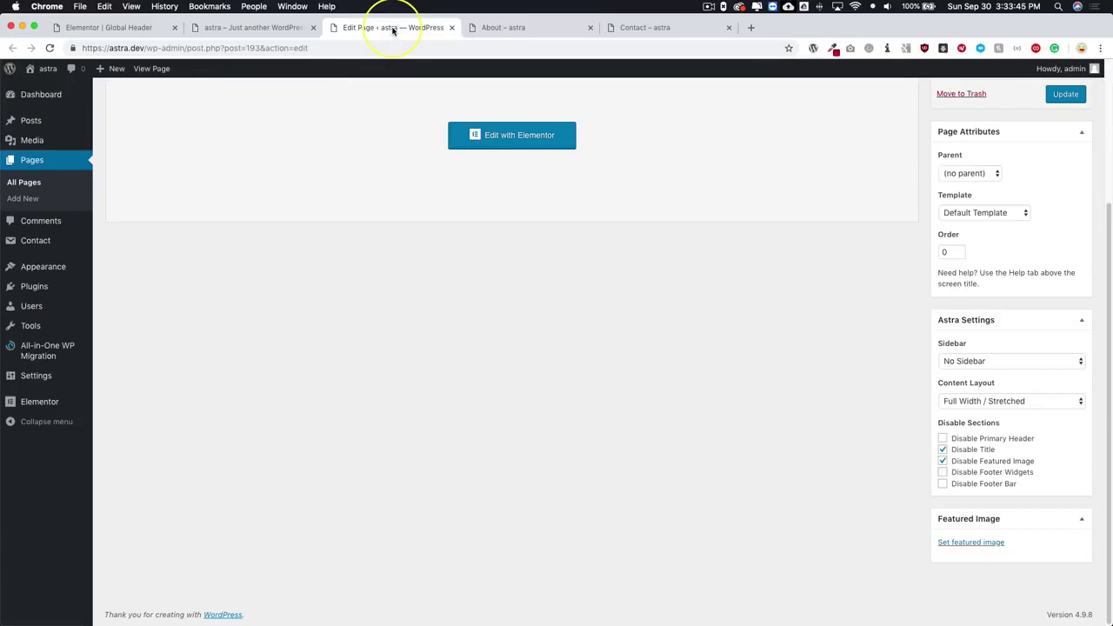
Step: Give the About page the wrench-and-gear icon as featured image and update it
{"action": "left_click", "coordinate": [521, 28]}
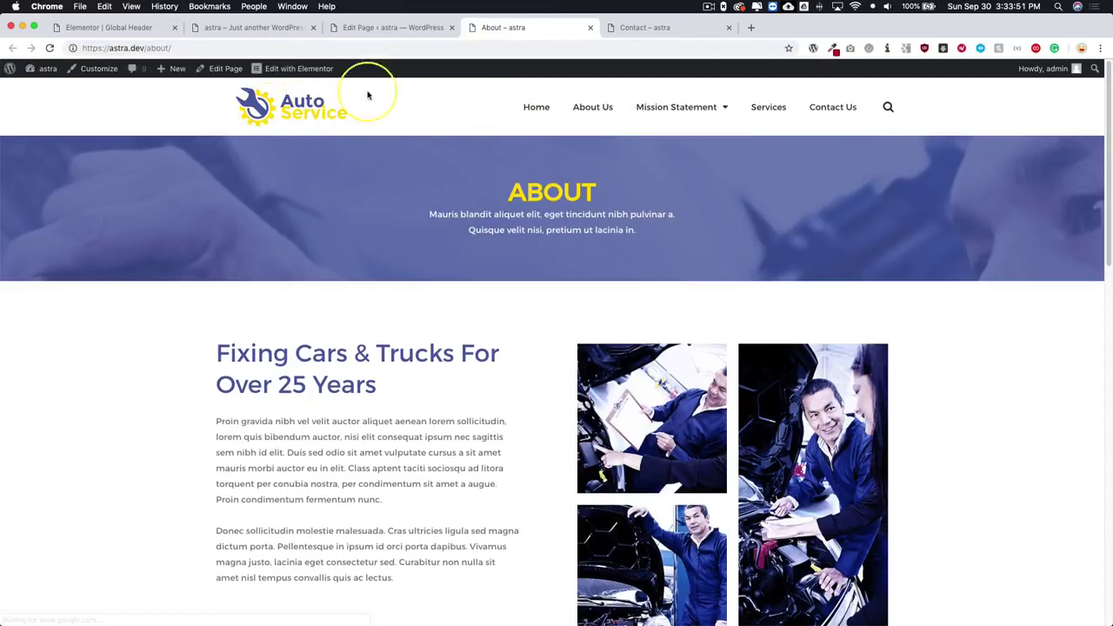
{"action": "left_click", "coordinate": [392, 28]}
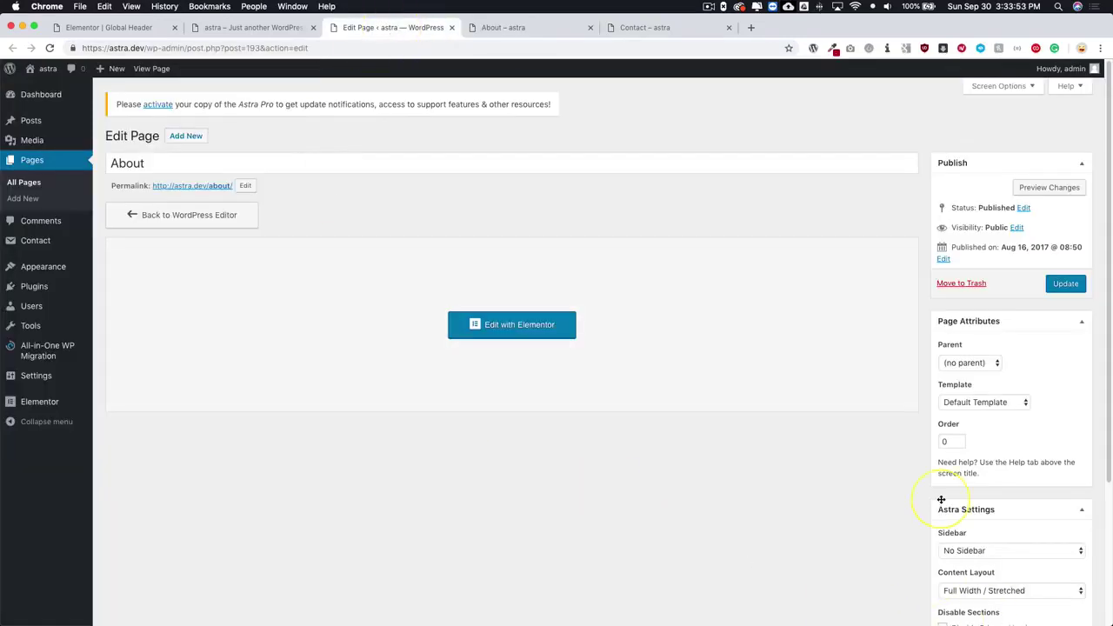
{"action": "scroll", "coordinate": [939, 500], "scroll_direction": "down", "scroll_amount": 5}
{"action": "left_click", "coordinate": [960, 541]}
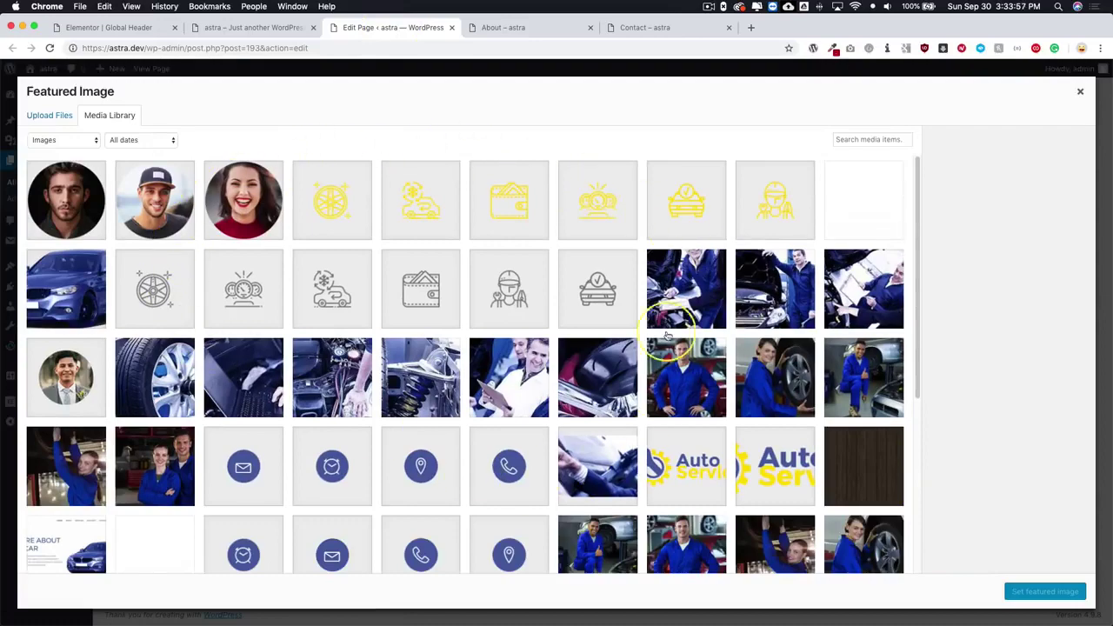
{"action": "scroll", "coordinate": [287, 313], "scroll_direction": "down", "scroll_amount": 2}
{"action": "scroll", "coordinate": [291, 330], "scroll_direction": "down", "scroll_amount": 3}
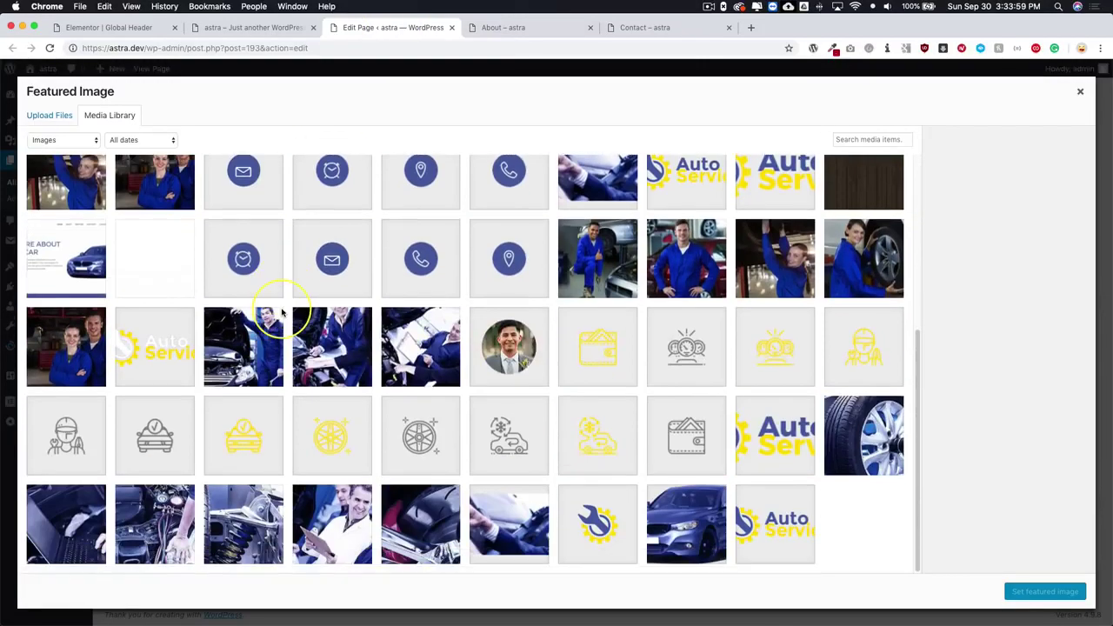
{"action": "left_click", "coordinate": [606, 526]}
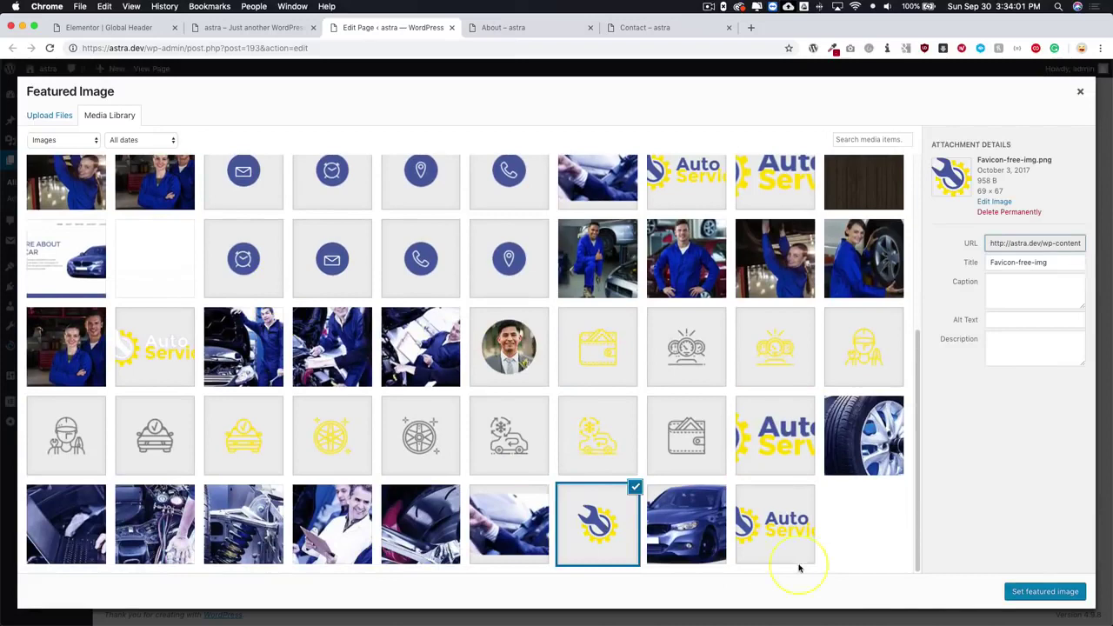
{"action": "left_click", "coordinate": [1022, 591]}
{"action": "scroll", "coordinate": [897, 419], "scroll_direction": "up", "scroll_amount": 5}
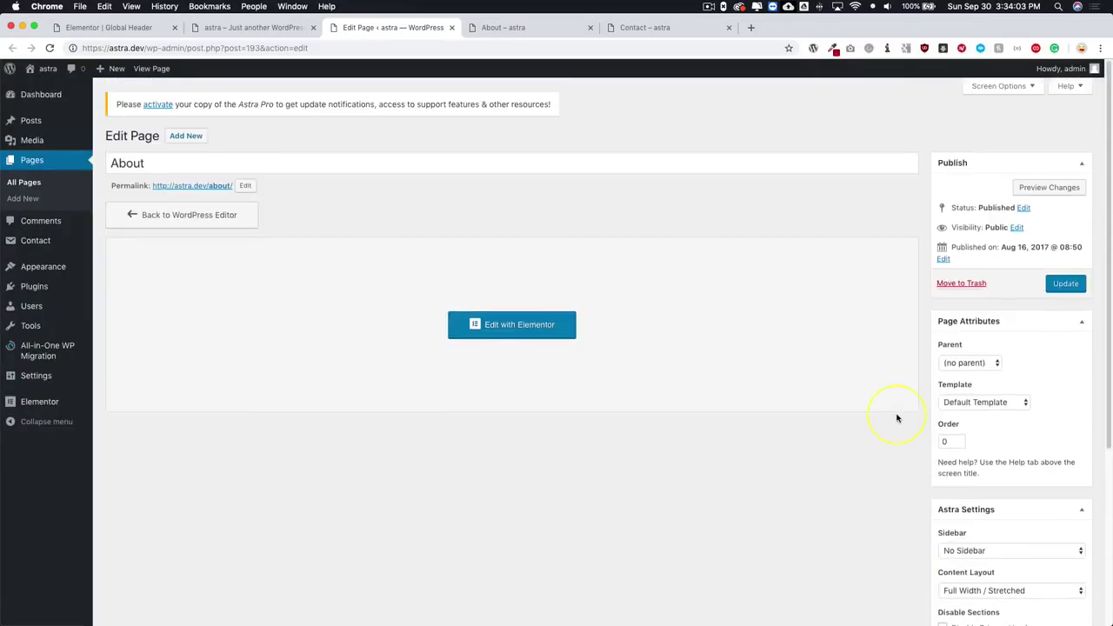
{"action": "left_click", "coordinate": [1065, 283]}
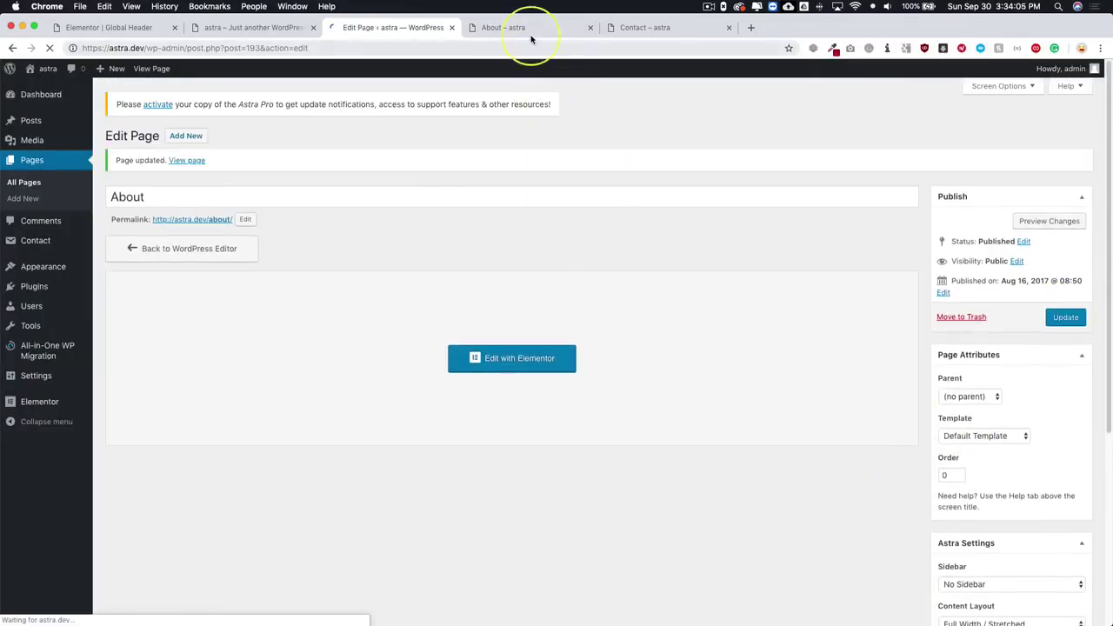
Step: Reload the live About and Contact pages to compare their header logos
{"action": "left_click", "coordinate": [526, 28]}
{"action": "key", "text": "super+r"}
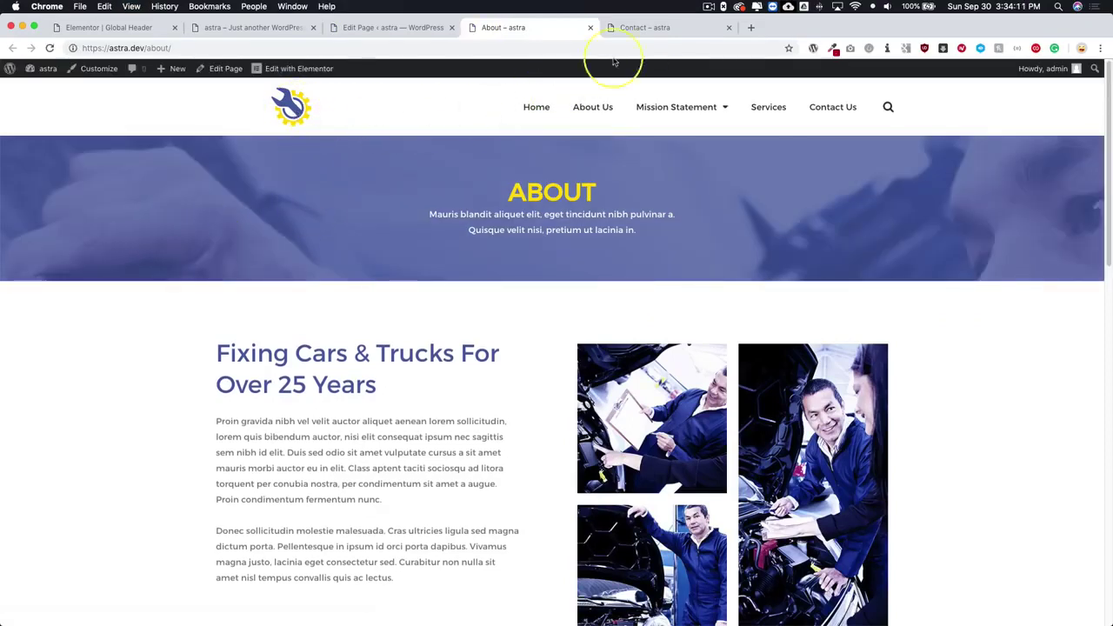
{"action": "left_click", "coordinate": [647, 28]}
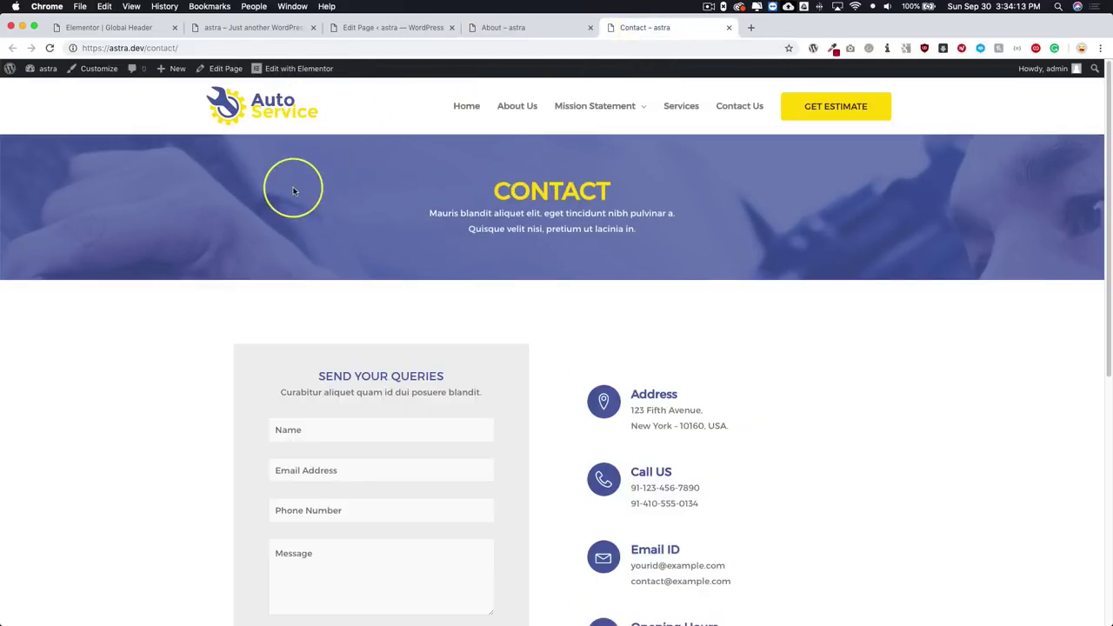
{"action": "key", "text": "super+r"}
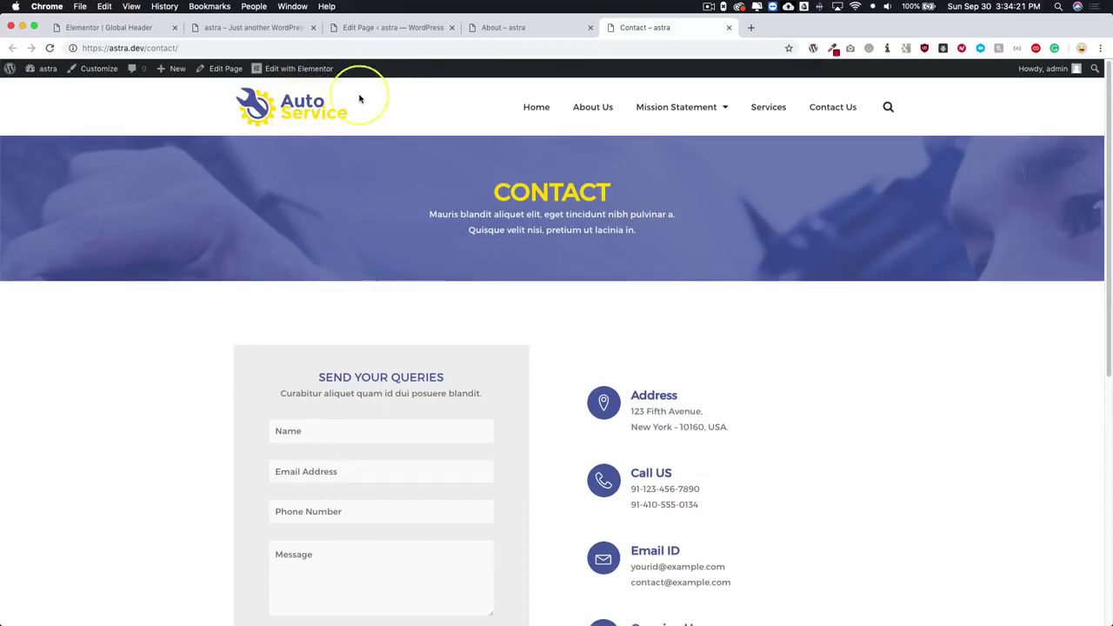
{"action": "left_click", "coordinate": [520, 33]}
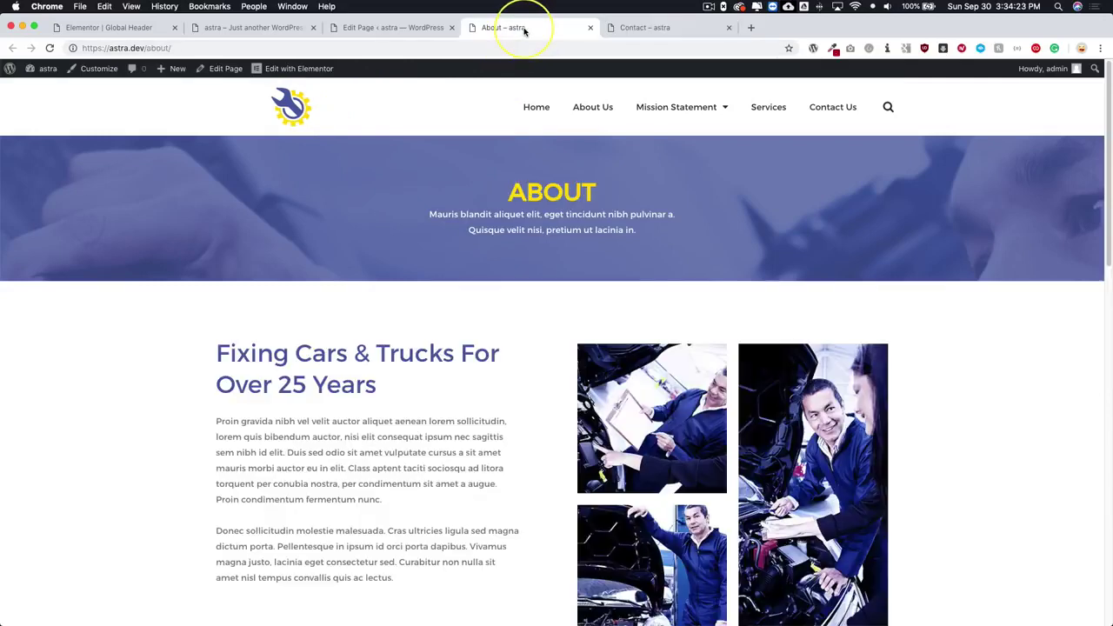
{"action": "left_click", "coordinate": [648, 28]}
Step: Give the Contact page the grey speedometer icon as featured image and update it
{"action": "left_click", "coordinate": [226, 70]}
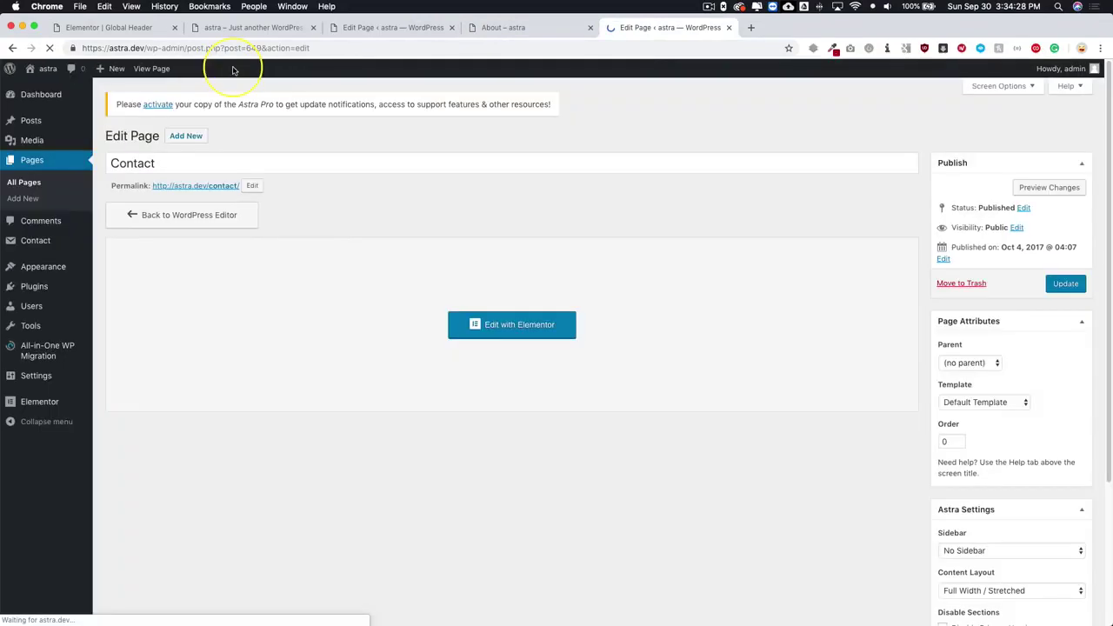
{"action": "scroll", "coordinate": [884, 360], "scroll_direction": "down", "scroll_amount": 3}
{"action": "scroll", "coordinate": [884, 360], "scroll_direction": "down", "scroll_amount": 2}
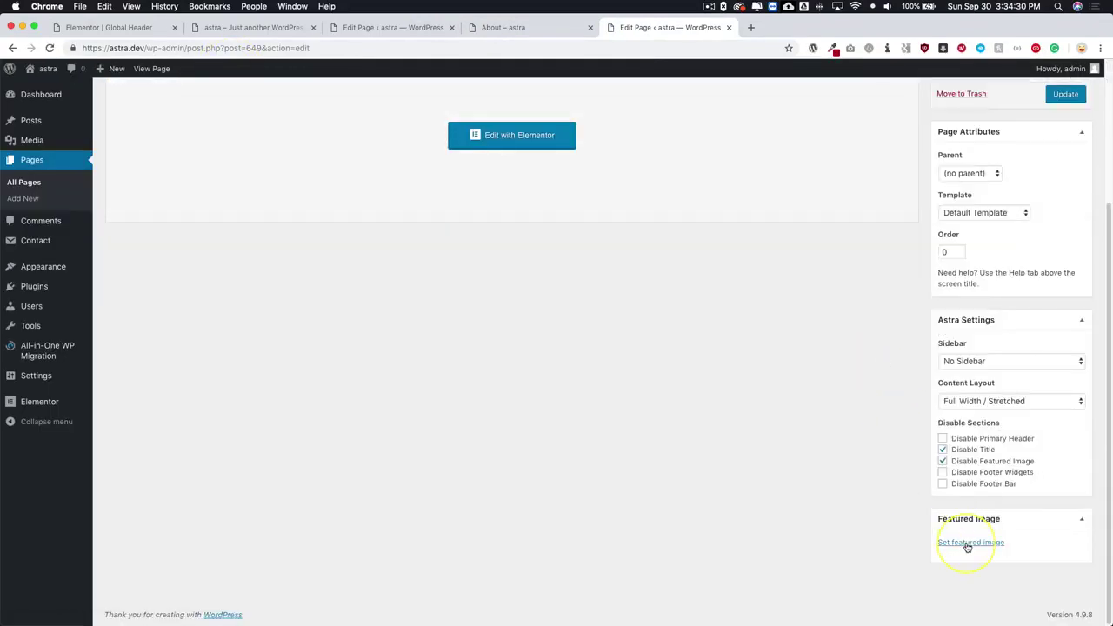
{"action": "left_click", "coordinate": [939, 542]}
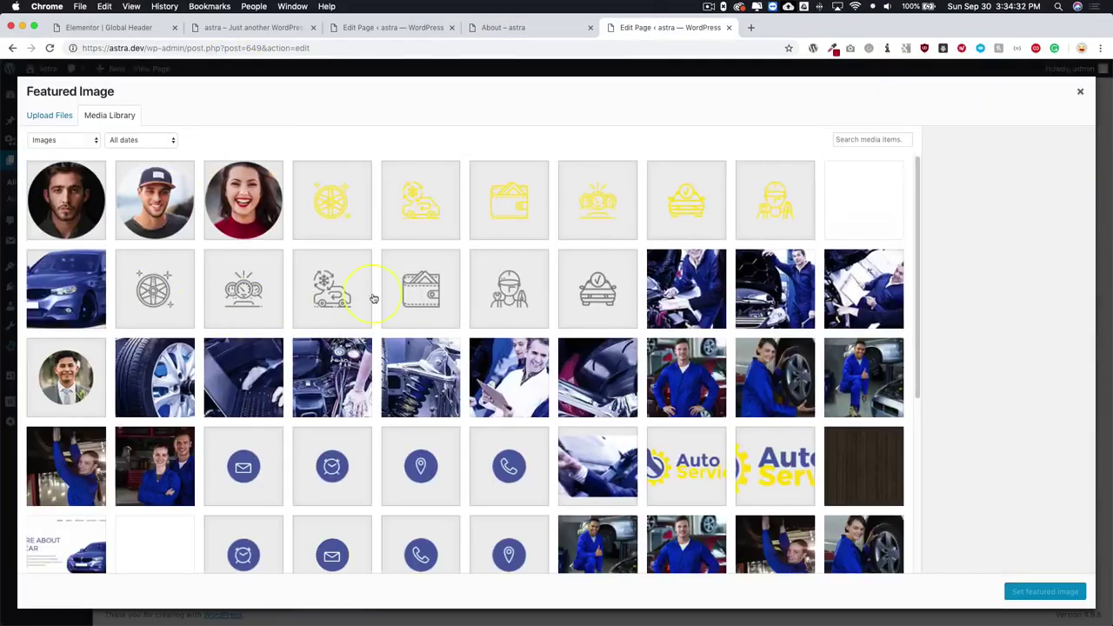
{"action": "left_click", "coordinate": [427, 287]}
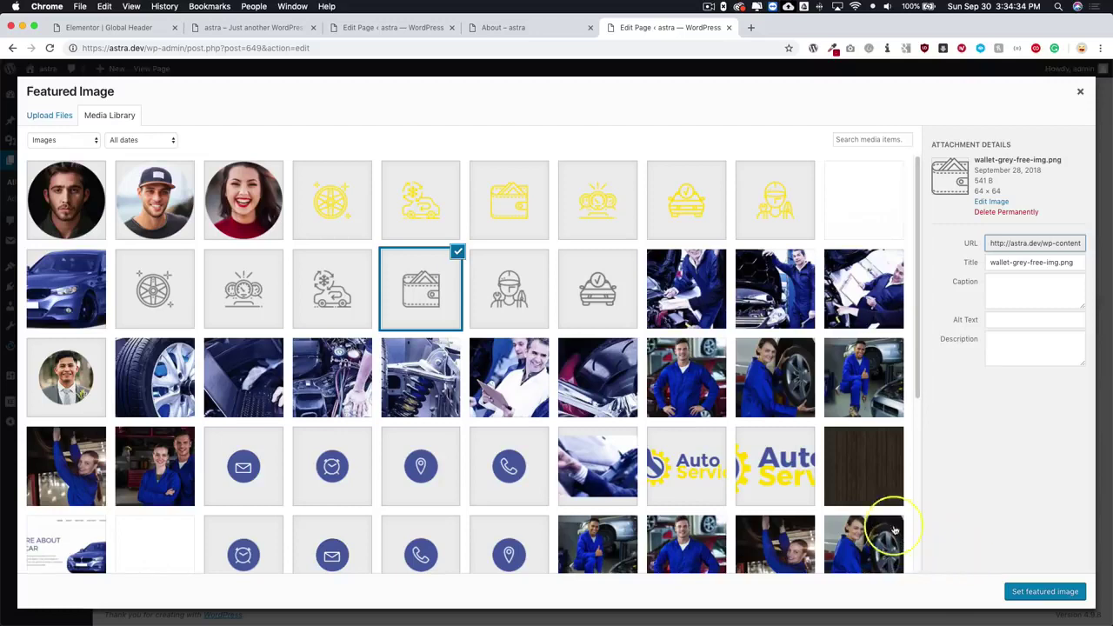
{"action": "left_click", "coordinate": [265, 309]}
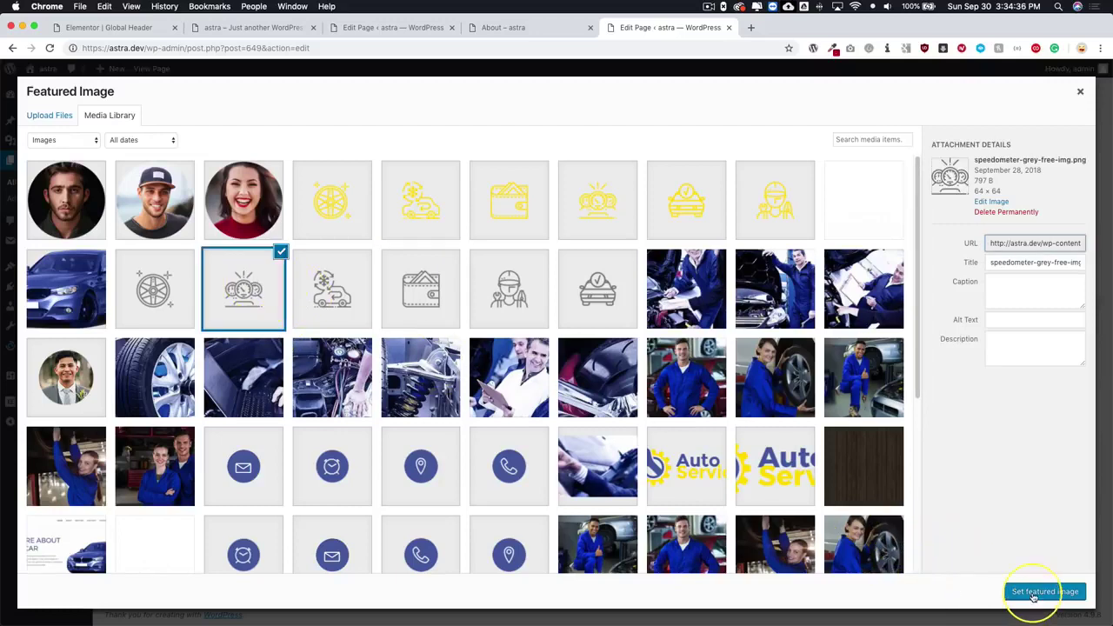
{"action": "left_click", "coordinate": [1044, 591]}
{"action": "scroll", "coordinate": [894, 438], "scroll_direction": "up", "scroll_amount": 5}
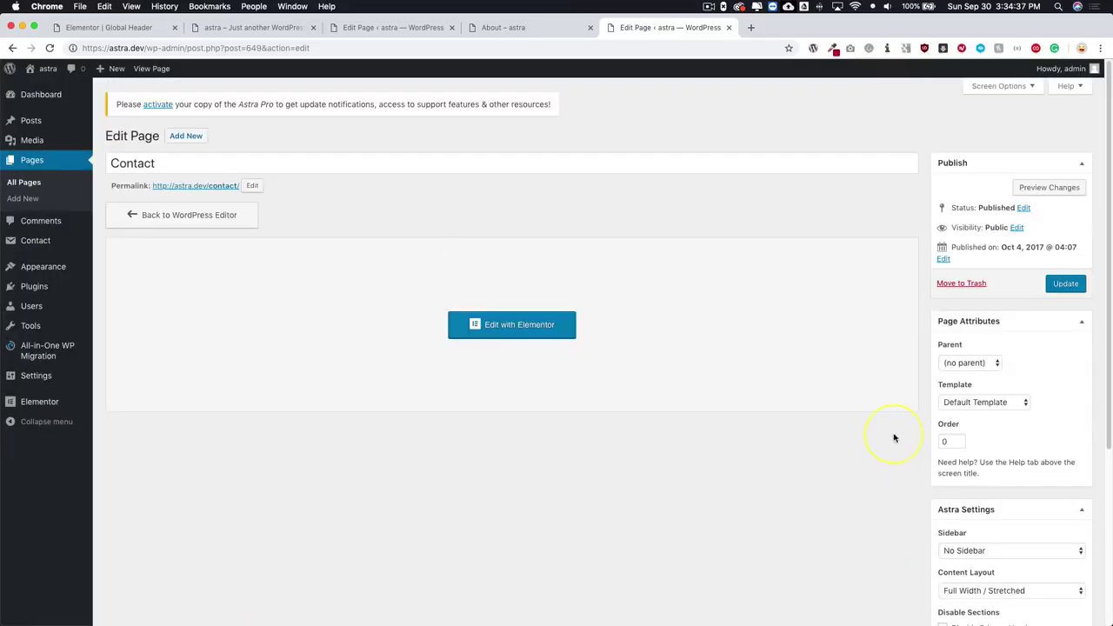
{"action": "left_click", "coordinate": [1058, 285]}
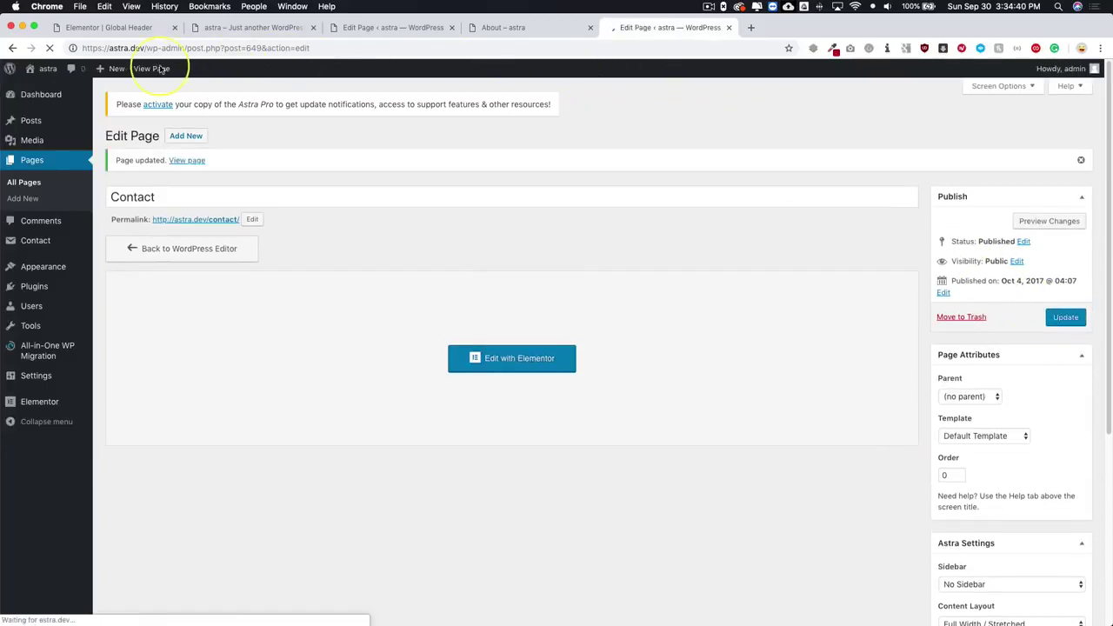
Step: Check the speedometer logo on the live Contact page, then return to the Global Header editor
{"action": "left_click", "coordinate": [151, 69]}
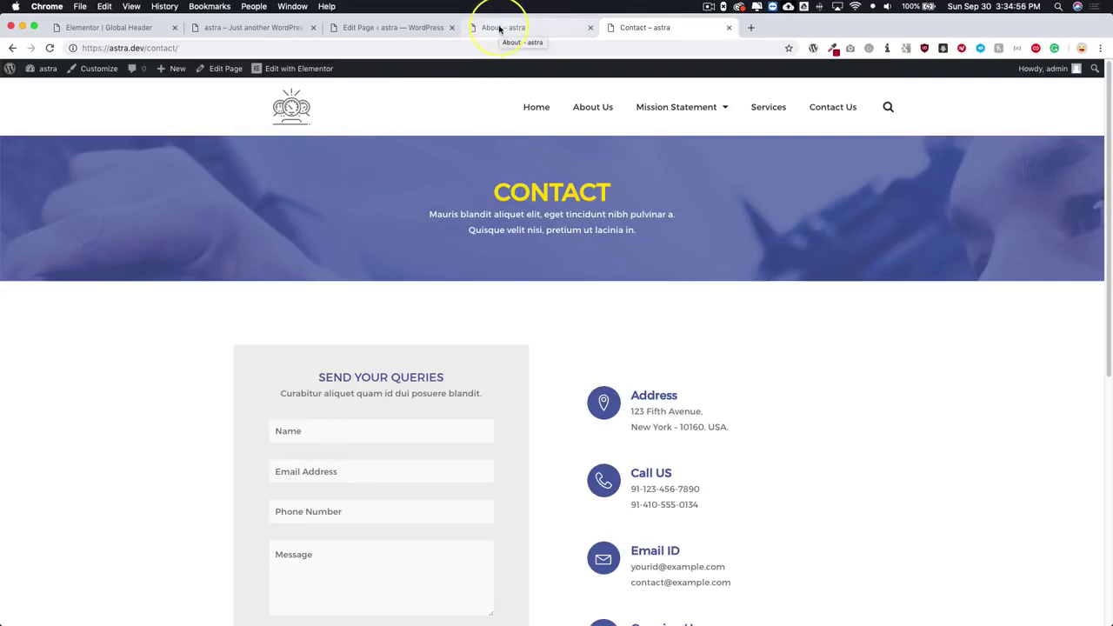
{"action": "left_click", "coordinate": [130, 27]}
Step: Check the Auto Service fallback logo, then compare Contact's speedometer and About's wrench header icons live
{"action": "left_click", "coordinate": [63, 172]}
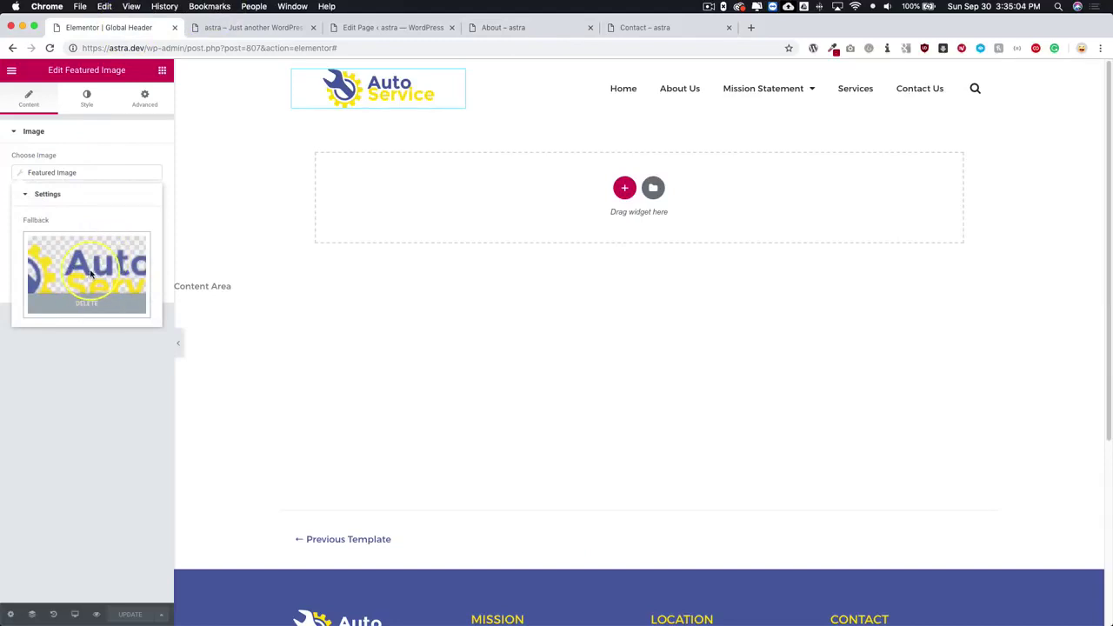
{"action": "left_click", "coordinate": [107, 385]}
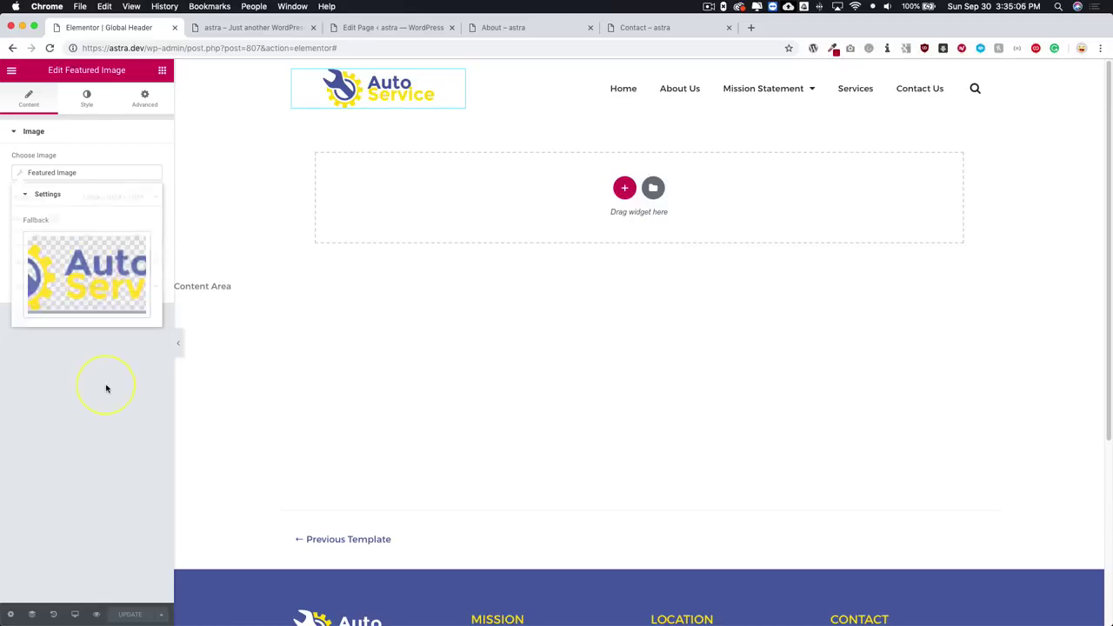
{"action": "left_click", "coordinate": [393, 27]}
{"action": "left_click", "coordinate": [496, 27]}
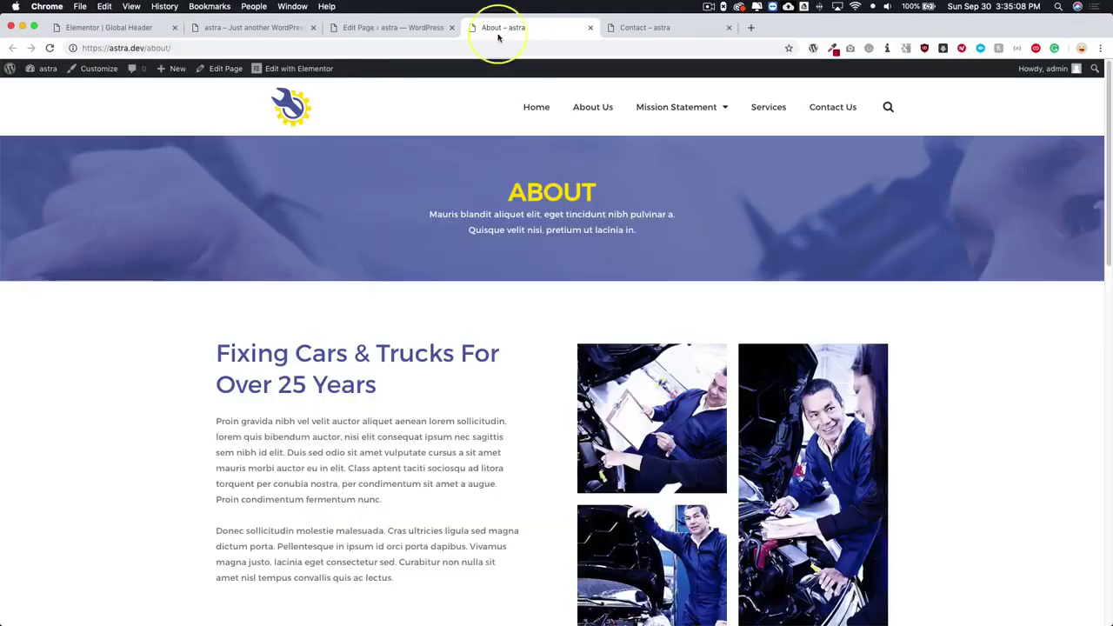
{"action": "left_click", "coordinate": [659, 29]}
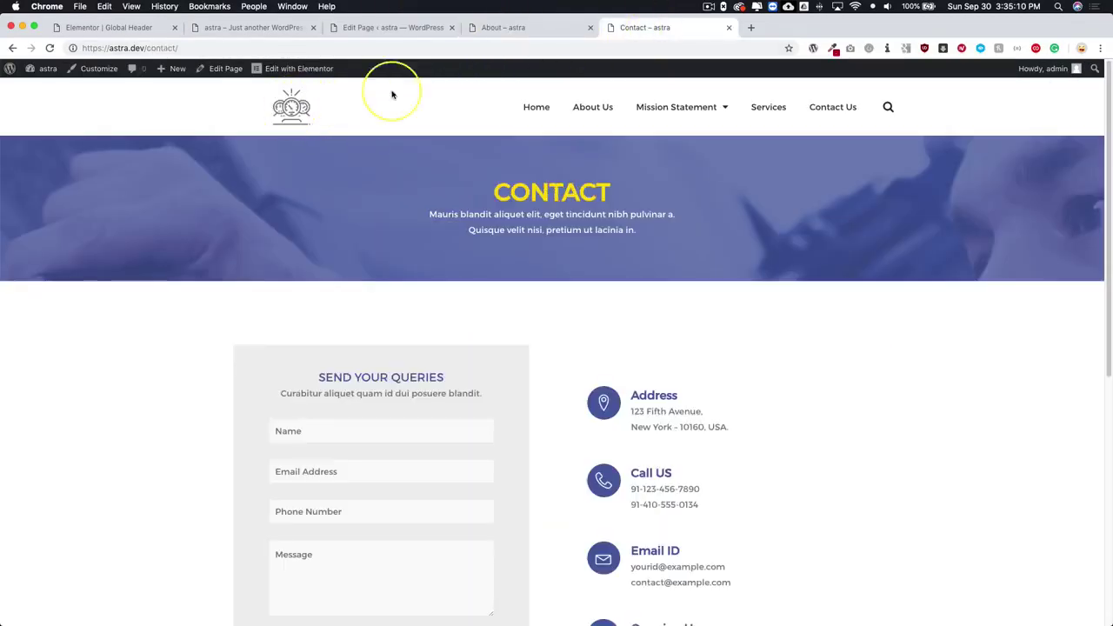
{"action": "left_click", "coordinate": [521, 31]}
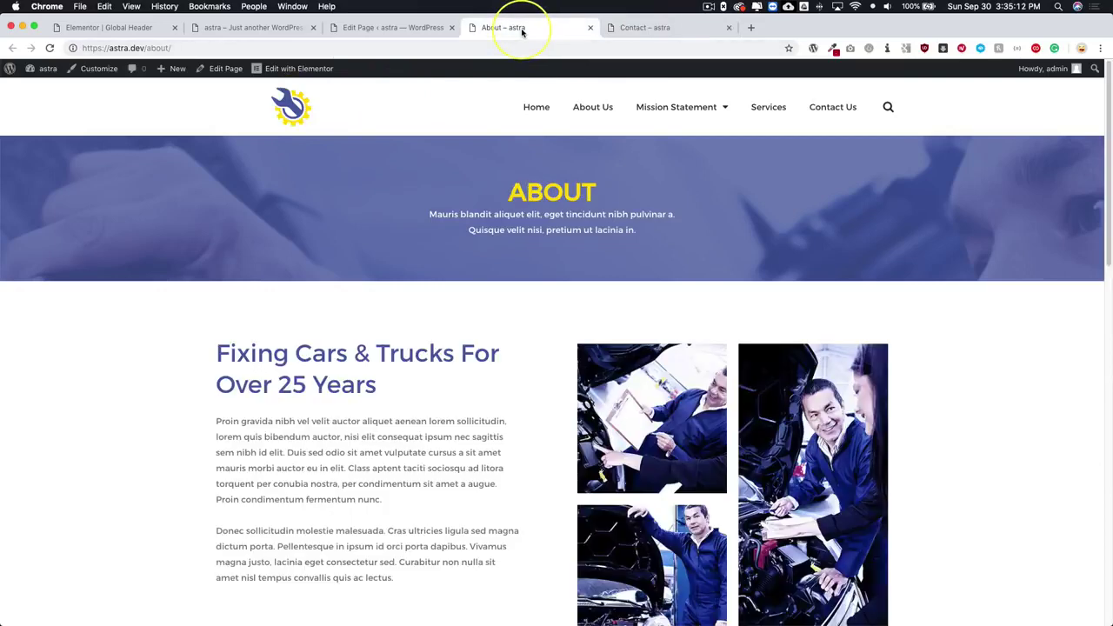